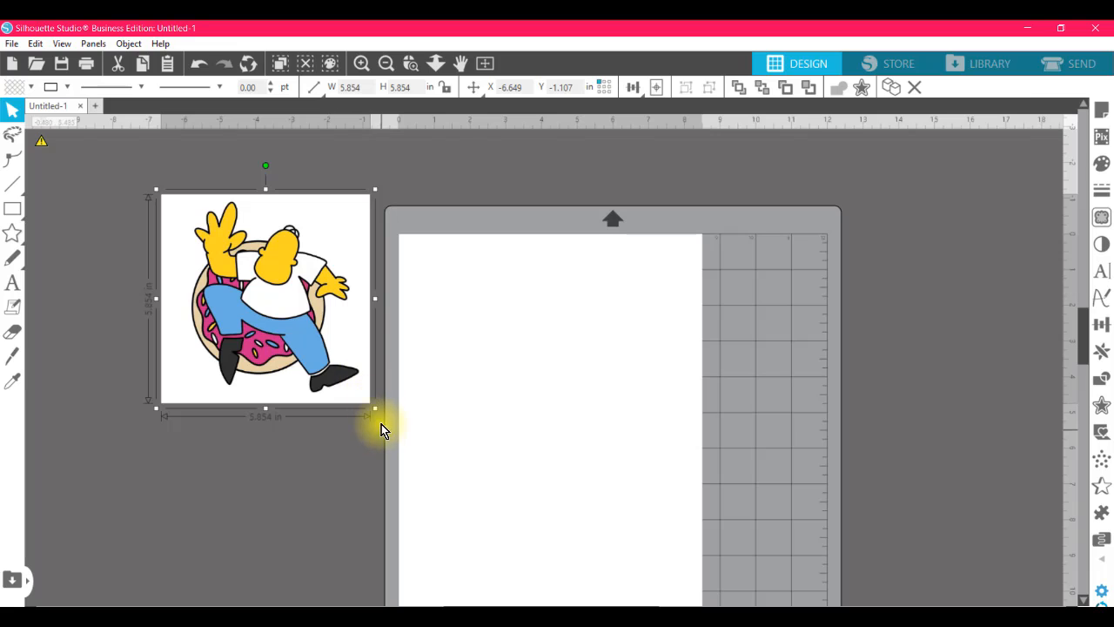
# Step: Enlarge the cartoon picture to about 10.7 in square and move it over the page on the cutting mat
pyautogui.moveTo(376, 406); pyautogui.dragTo(578, 445)
pyautogui.click(681, 439)
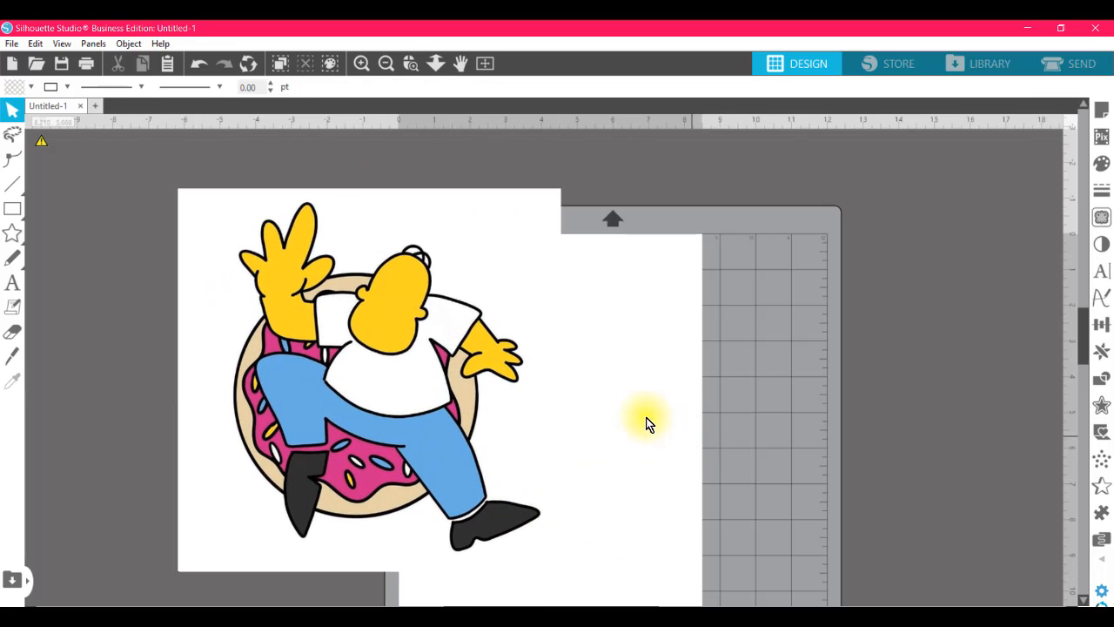
pyautogui.click(409, 68)
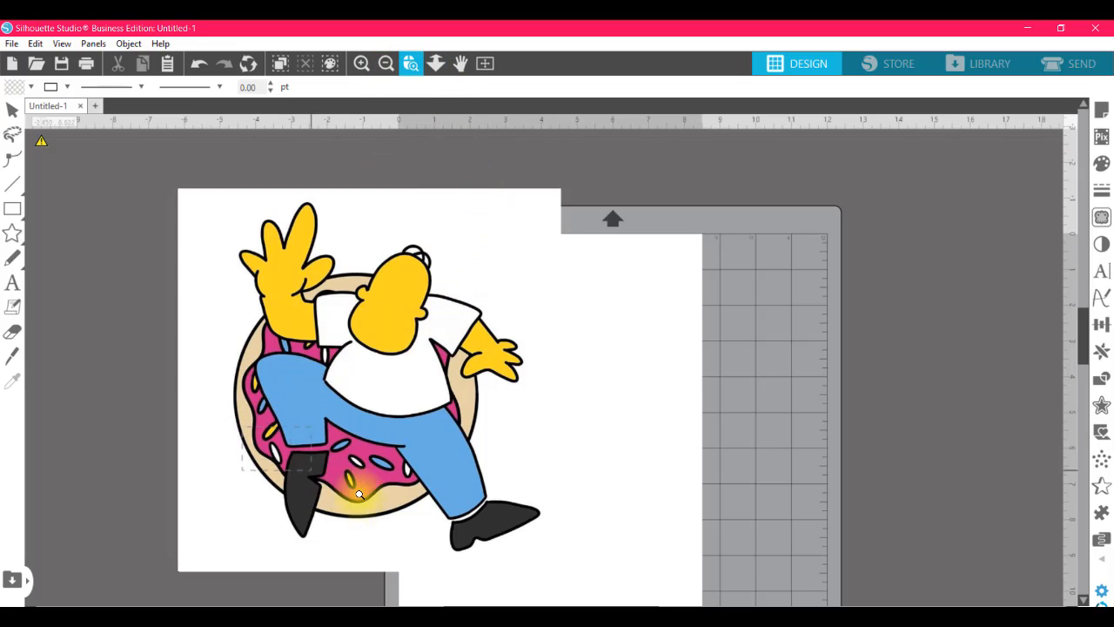
pyautogui.moveTo(359, 494); pyautogui.dragTo(515, 538)
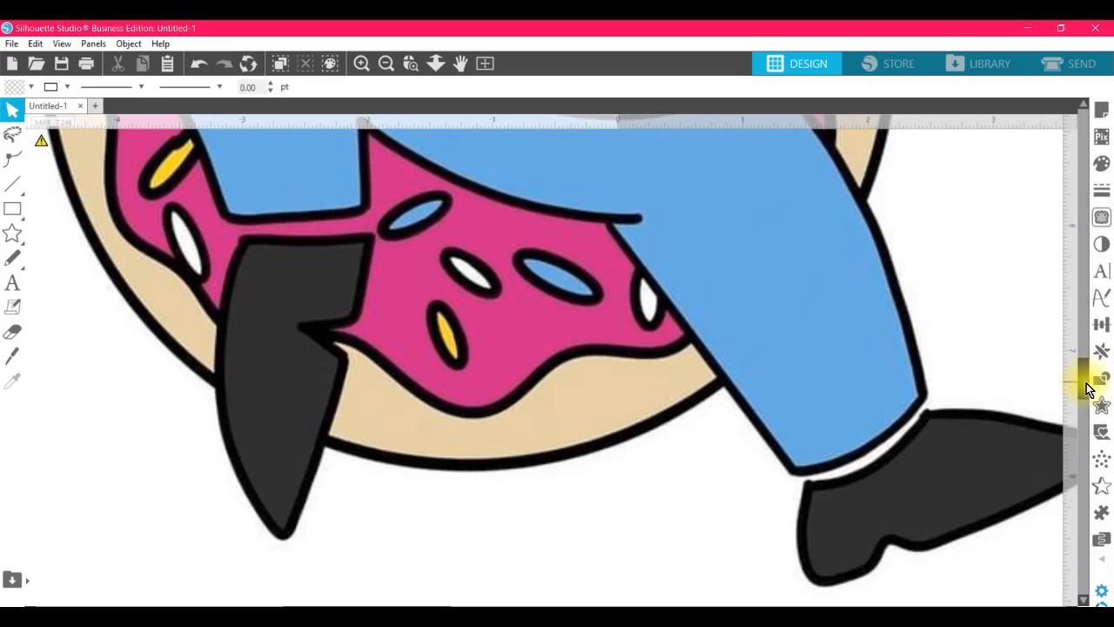
pyautogui.scroll(1, 1004, 380)
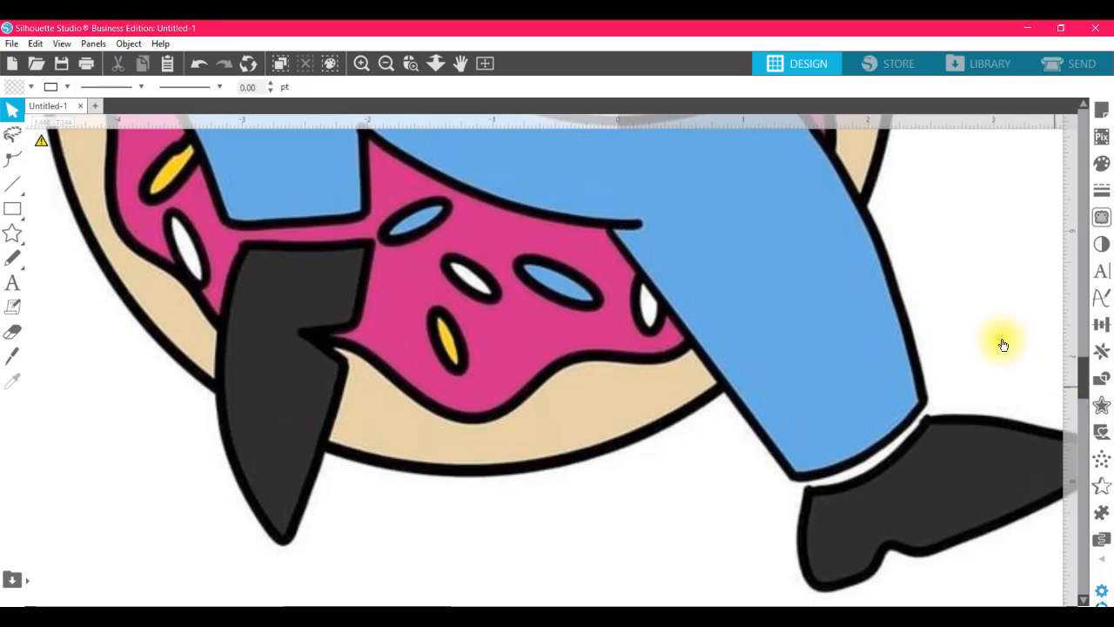
pyautogui.click(390, 65)
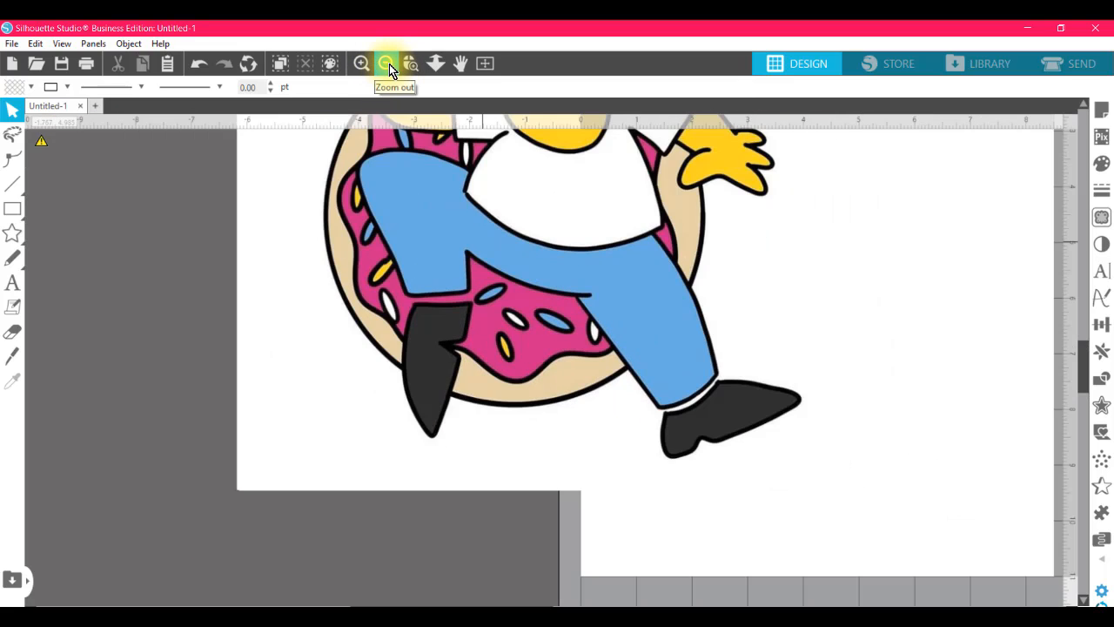
pyautogui.click(389, 63)
pyautogui.click(389, 64)
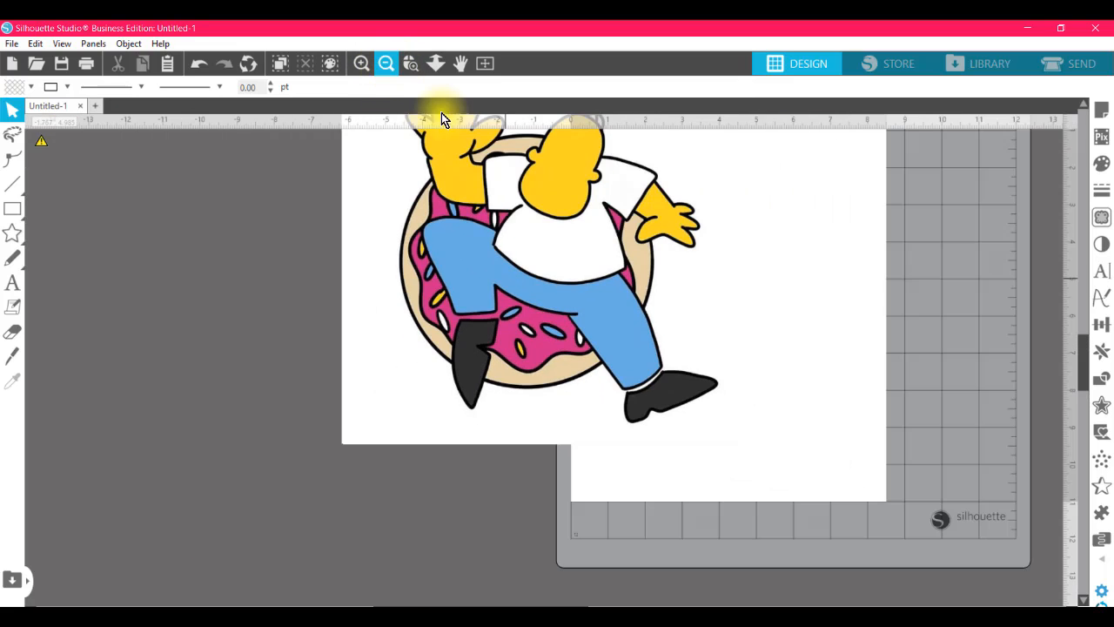
pyautogui.moveTo(570, 265); pyautogui.dragTo(737, 352)
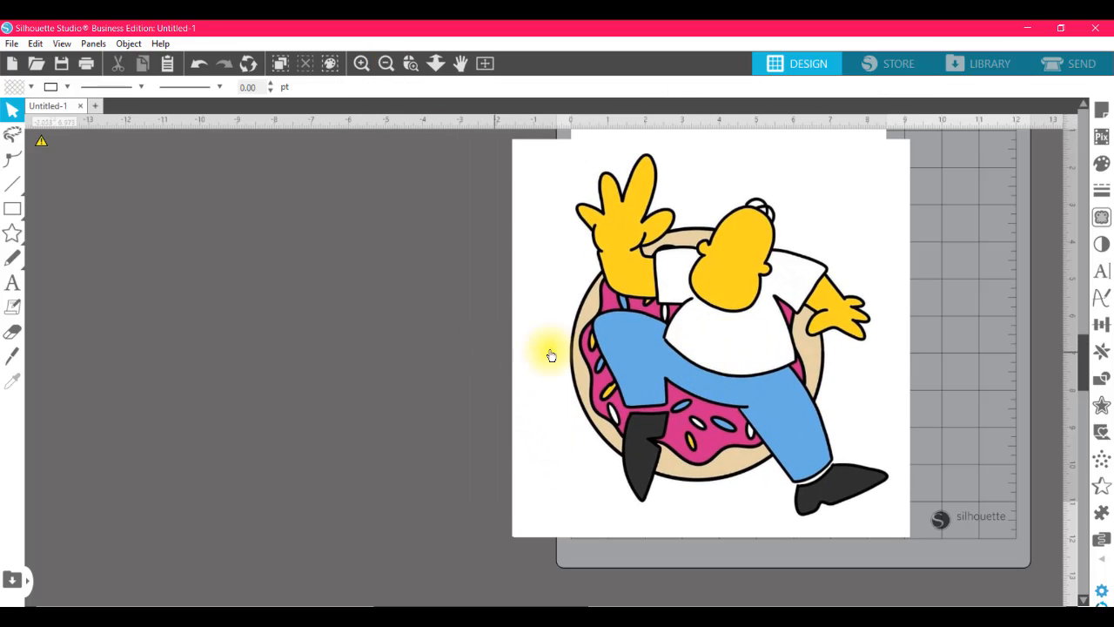
# Step: Start a trace and frame the whole cartoon figure as the trace area
pyautogui.click(1103, 219)
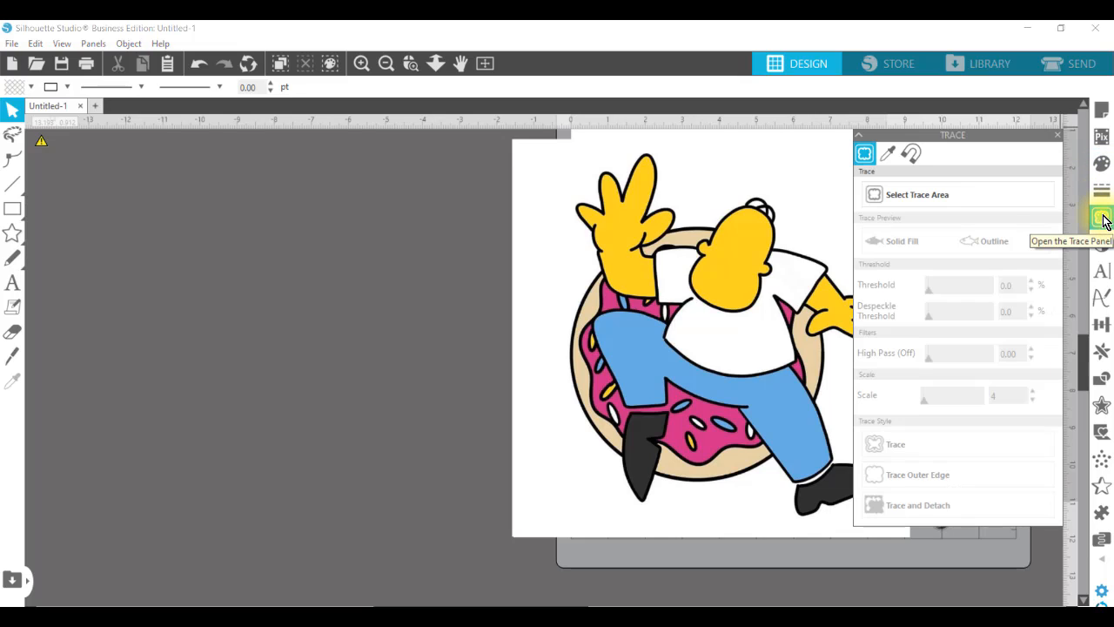
pyautogui.click(911, 195)
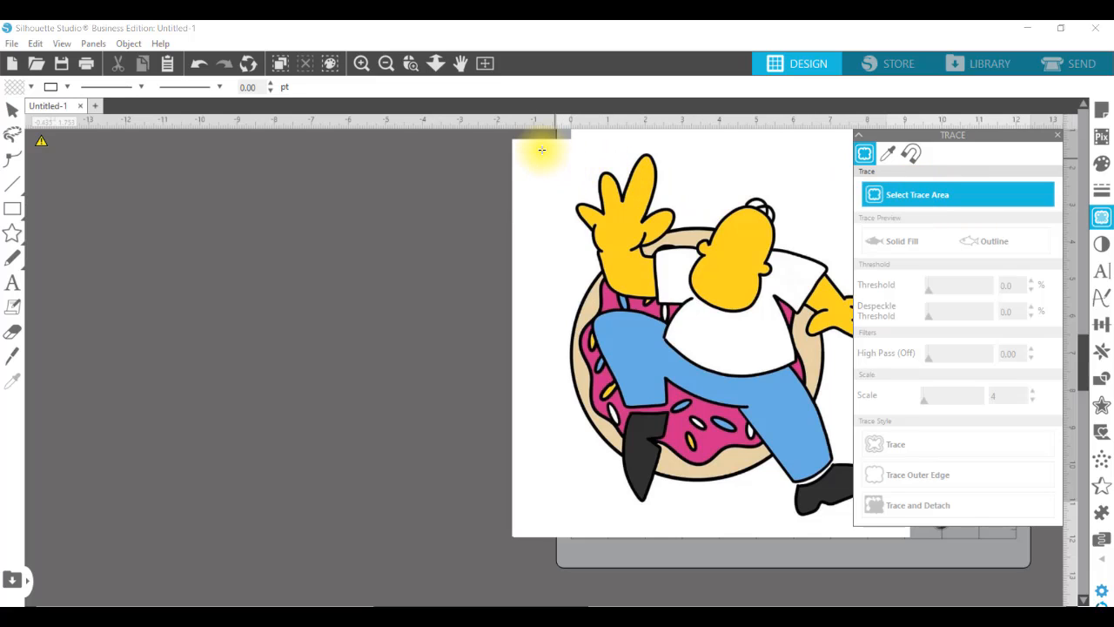
pyautogui.moveTo(535, 148)
pyautogui.mouseDown()
pyautogui.moveTo(670, 264)
pyautogui.moveTo(795, 435)
pyautogui.moveTo(948, 530)
pyautogui.moveTo(981, 530)
pyautogui.mouseUp()
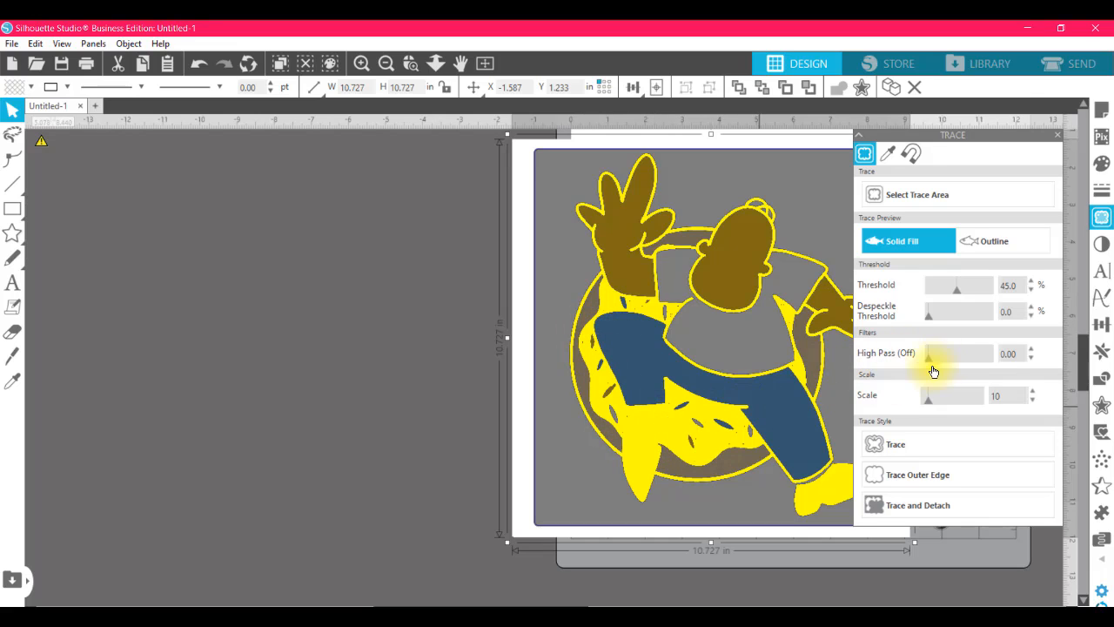
# Step: Set the trace threshold to 16.0 % so the shoes keep only their outlines, and trace the figure
pyautogui.moveTo(949, 291); pyautogui.dragTo(946, 291)
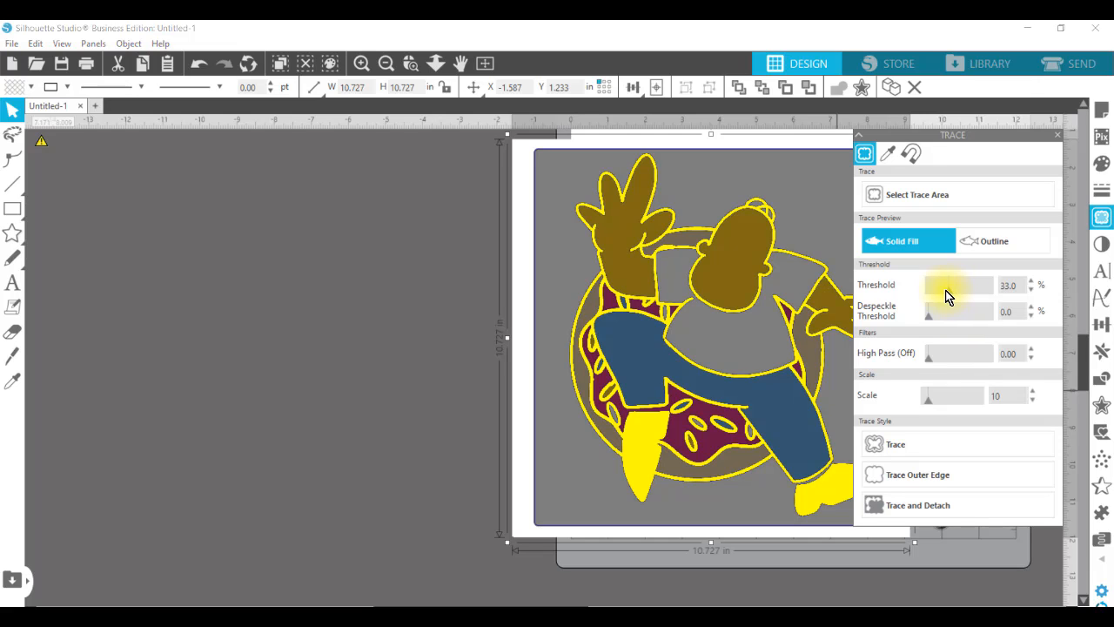
pyautogui.click(938, 287)
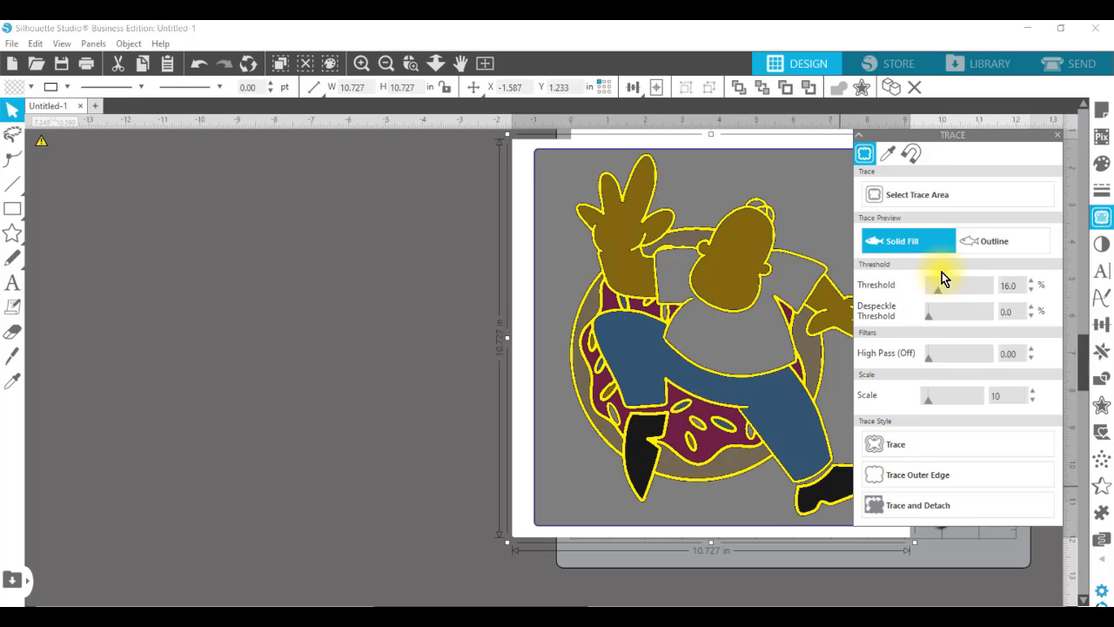
pyautogui.click(889, 447)
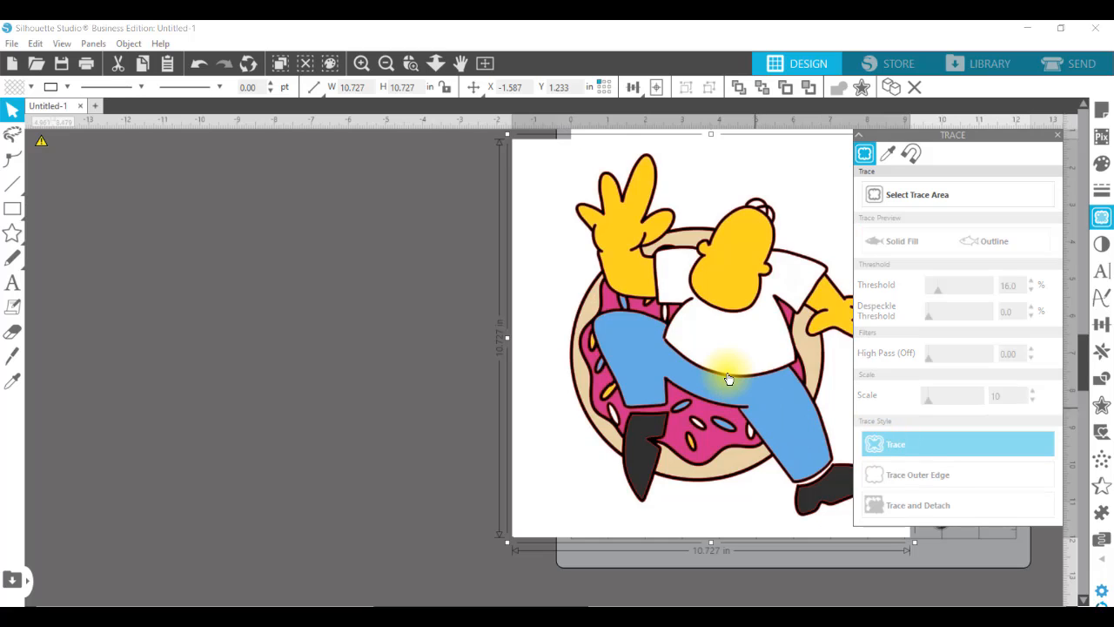
# Step: Move the original picture off the mat to sit beside it, and position the traced outline on the page
pyautogui.moveTo(719, 382)
pyautogui.mouseDown()
pyautogui.moveTo(485, 374)
pyautogui.moveTo(563, 378)
pyautogui.moveTo(687, 361)
pyautogui.moveTo(349, 298)
pyautogui.moveTo(325, 328)
pyautogui.mouseUp()
pyautogui.moveTo(567, 373)
pyautogui.mouseDown()
pyautogui.moveTo(689, 365)
pyautogui.moveTo(732, 333)
pyautogui.moveTo(746, 337)
pyautogui.mouseUp()
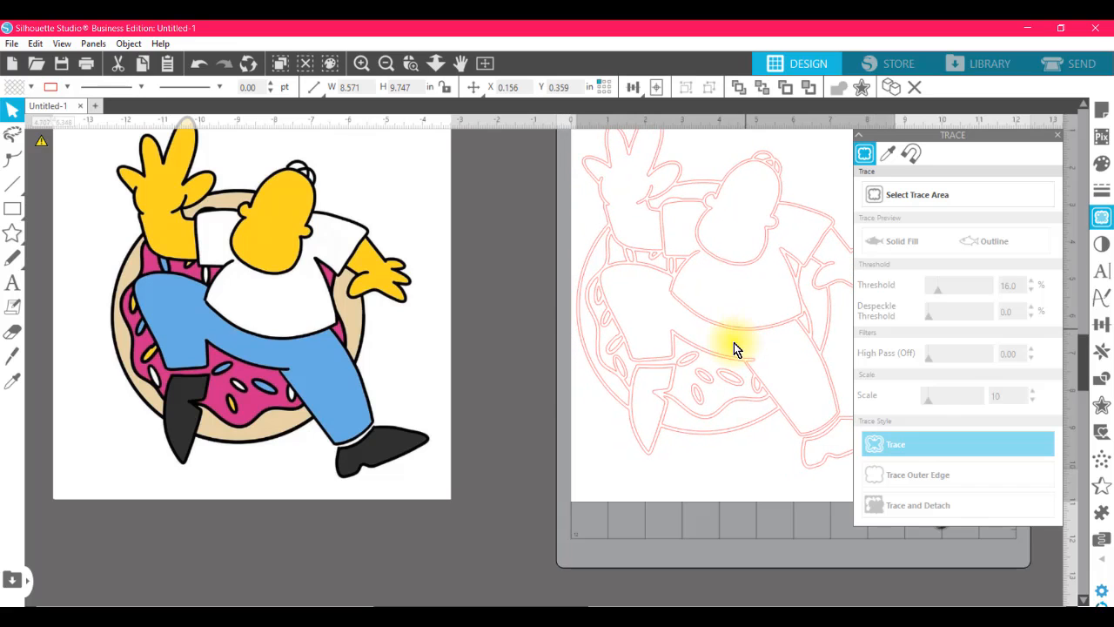
pyautogui.click(666, 409)
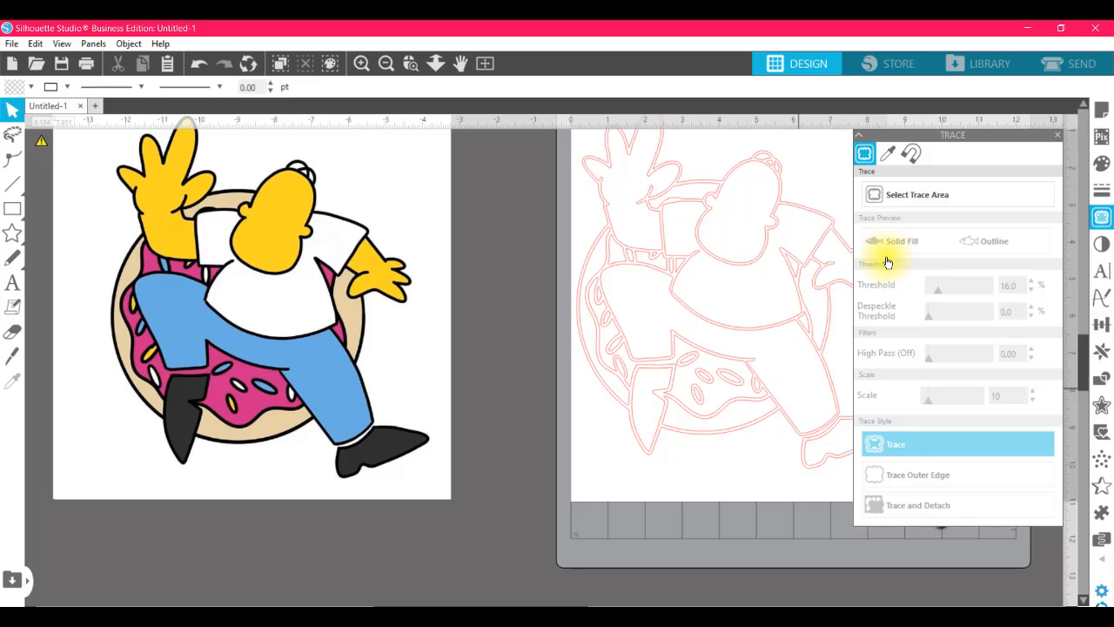
pyautogui.click(1059, 136)
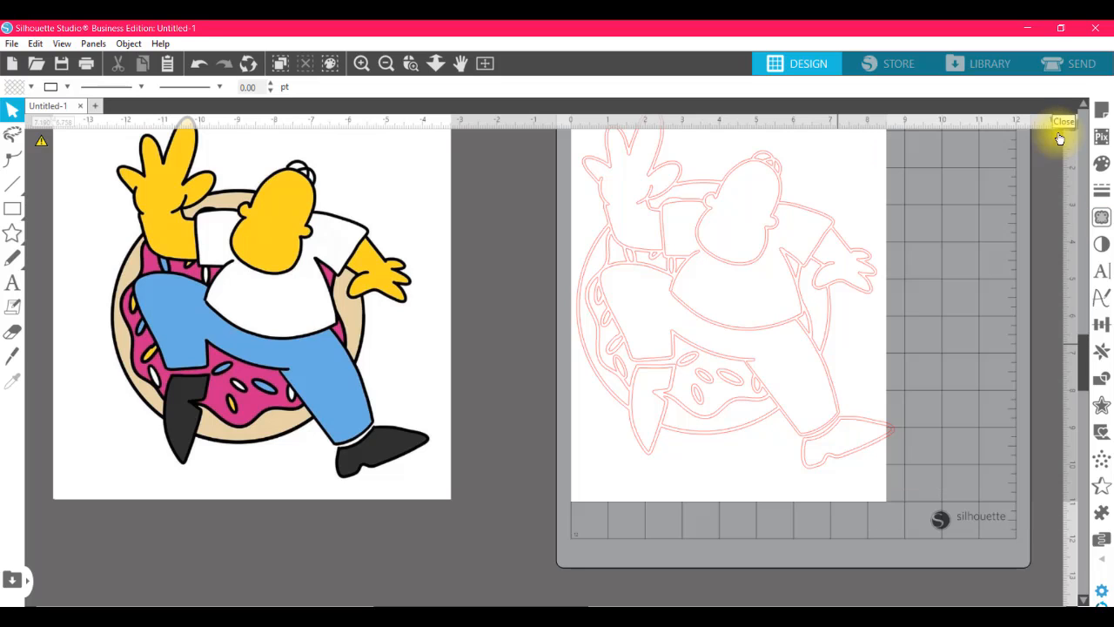
pyautogui.moveTo(815, 266)
pyautogui.mouseDown()
pyautogui.moveTo(850, 293)
pyautogui.moveTo(816, 282)
pyautogui.mouseUp()
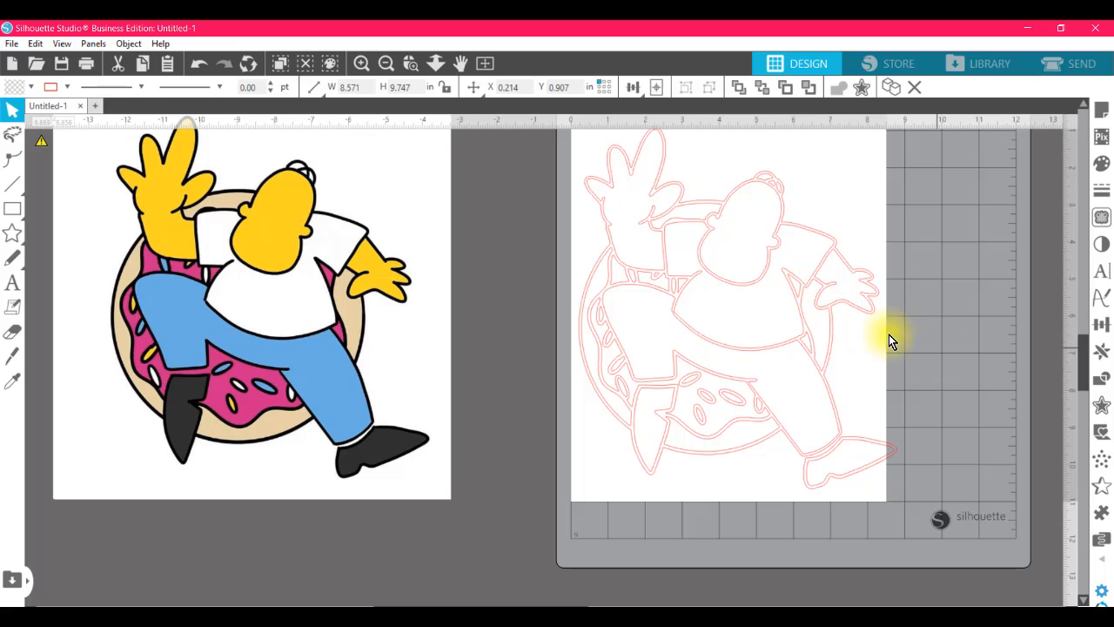
pyautogui.click(1021, 349)
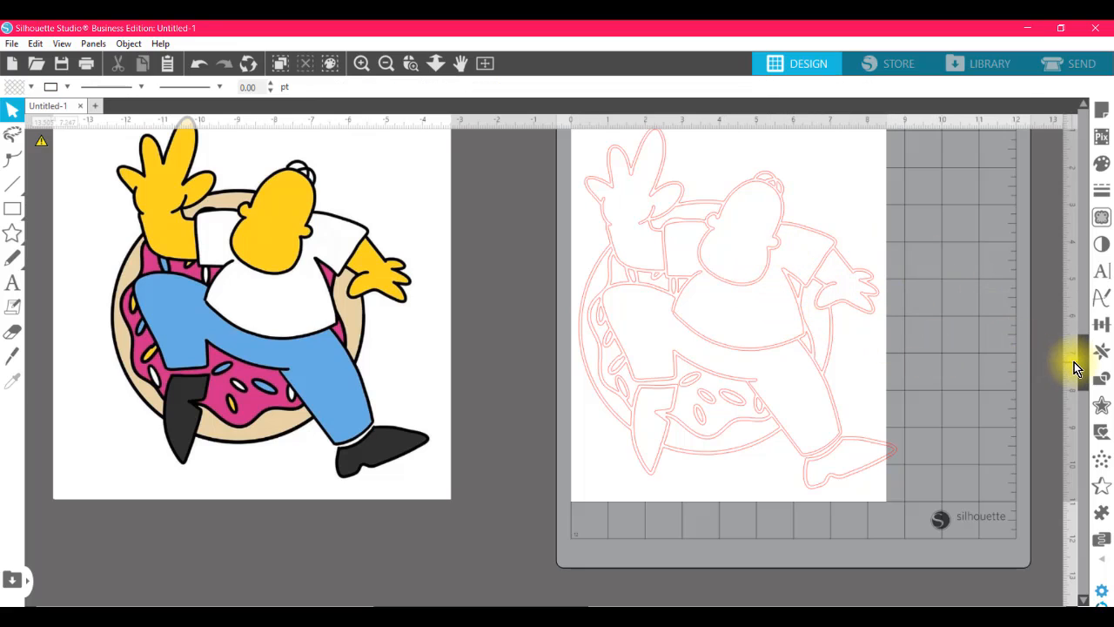
pyautogui.moveTo(1084, 370); pyautogui.dragTo(1050, 331)
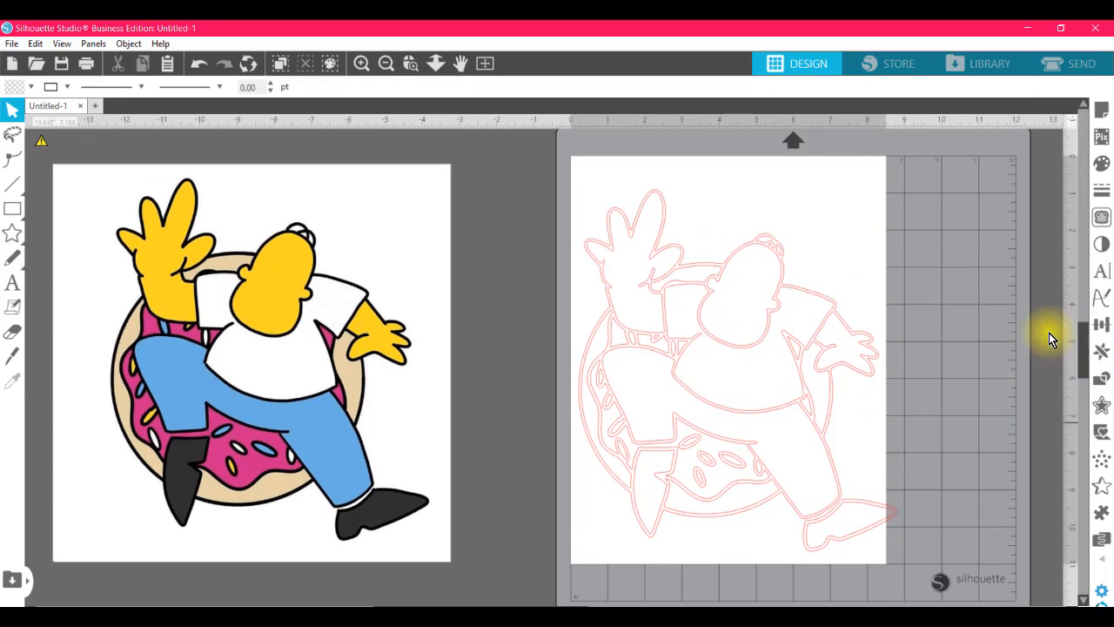
# Step: Fill the traced outline with a teal colour
pyautogui.click(773, 250)
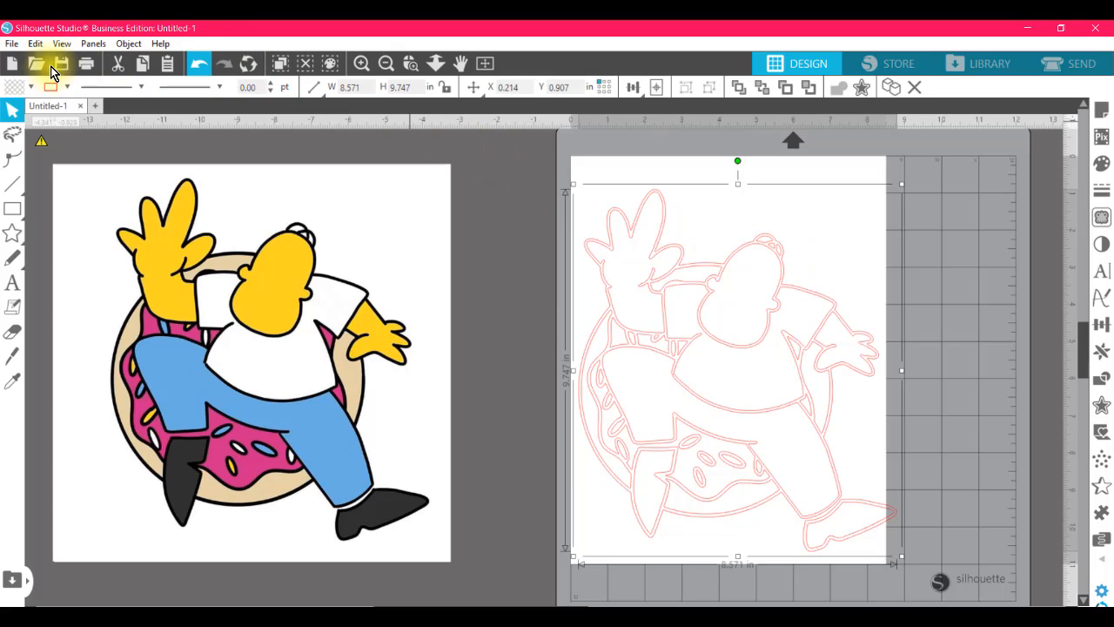
pyautogui.click(16, 88)
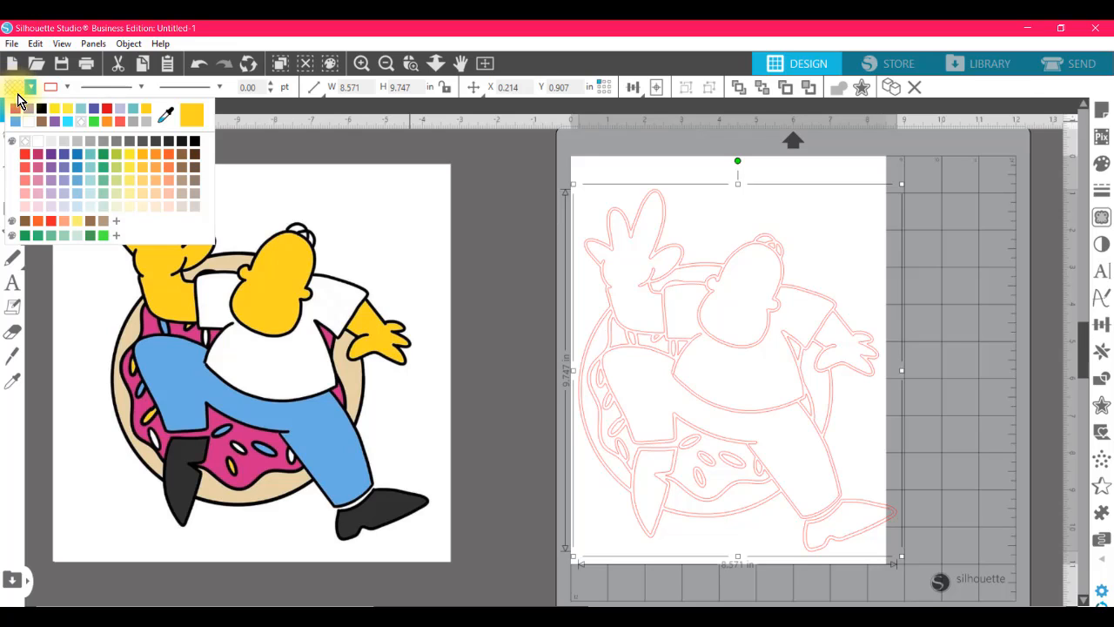
pyautogui.click(90, 156)
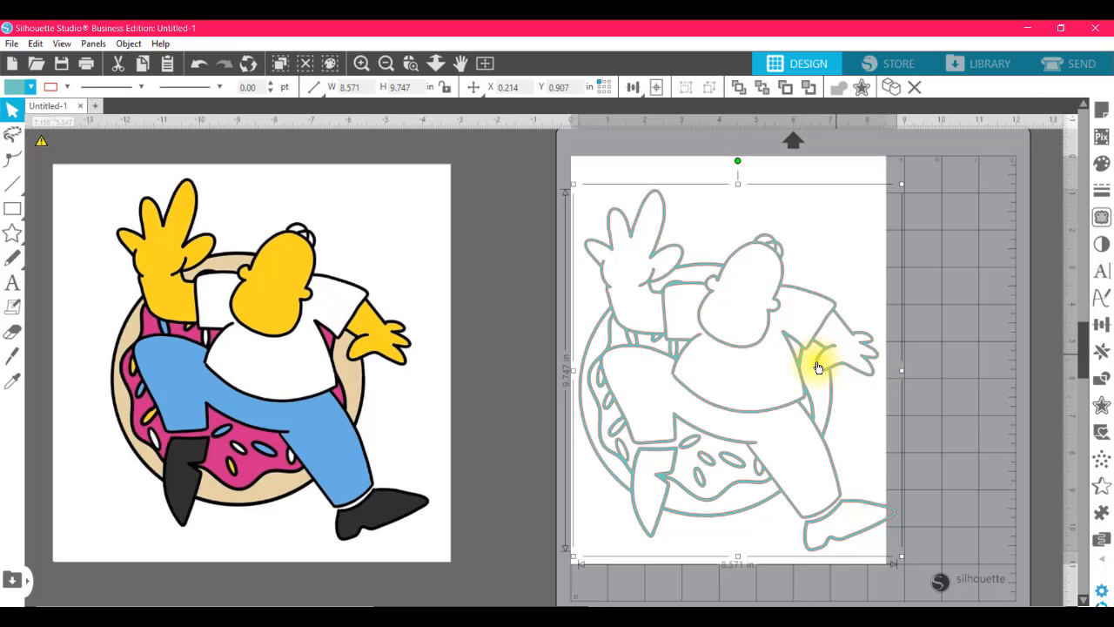
# Step: Release the compound path of the traced figure to separate it into individual shapes
pyautogui.click(126, 44)
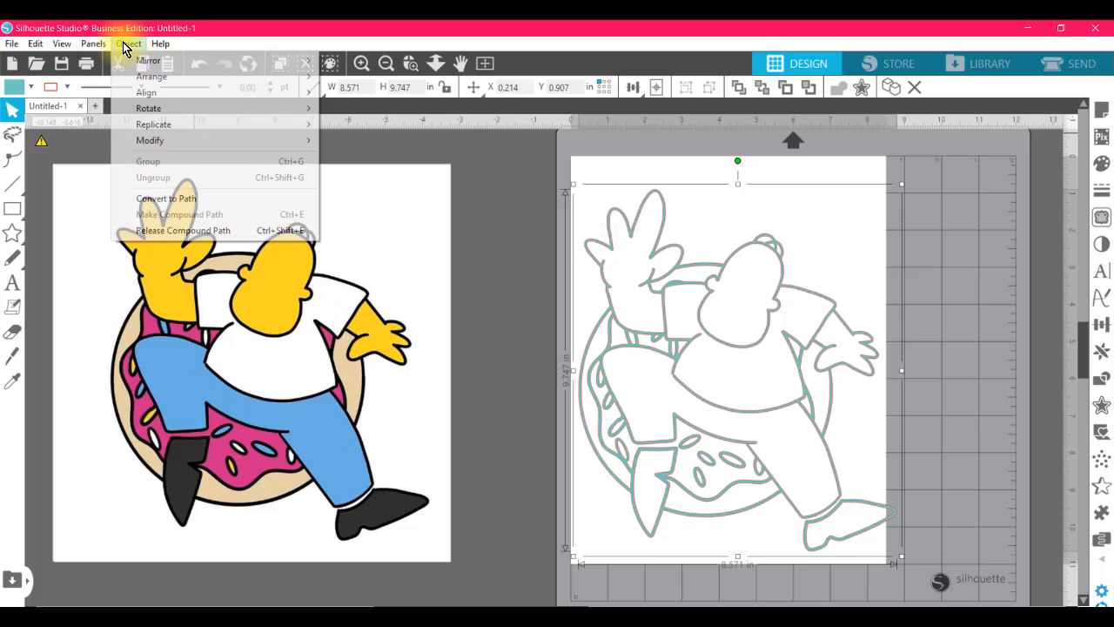
pyautogui.click(209, 232)
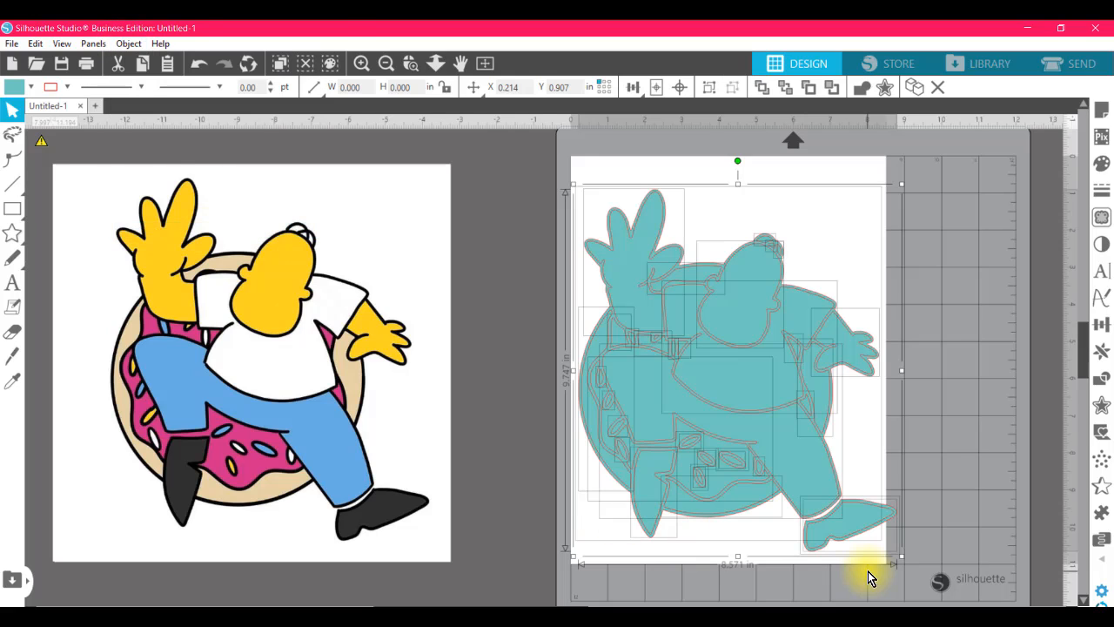
pyautogui.click(977, 410)
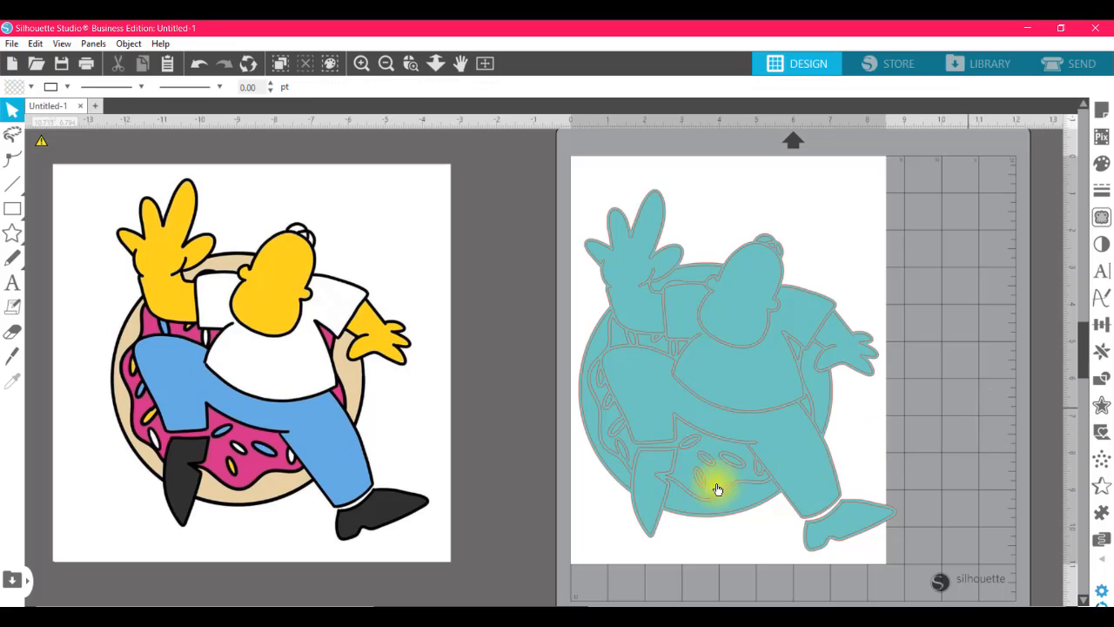
# Step: Fill both traced shoes with the dark shoe colour sampled from the original picture
pyautogui.click(648, 508)
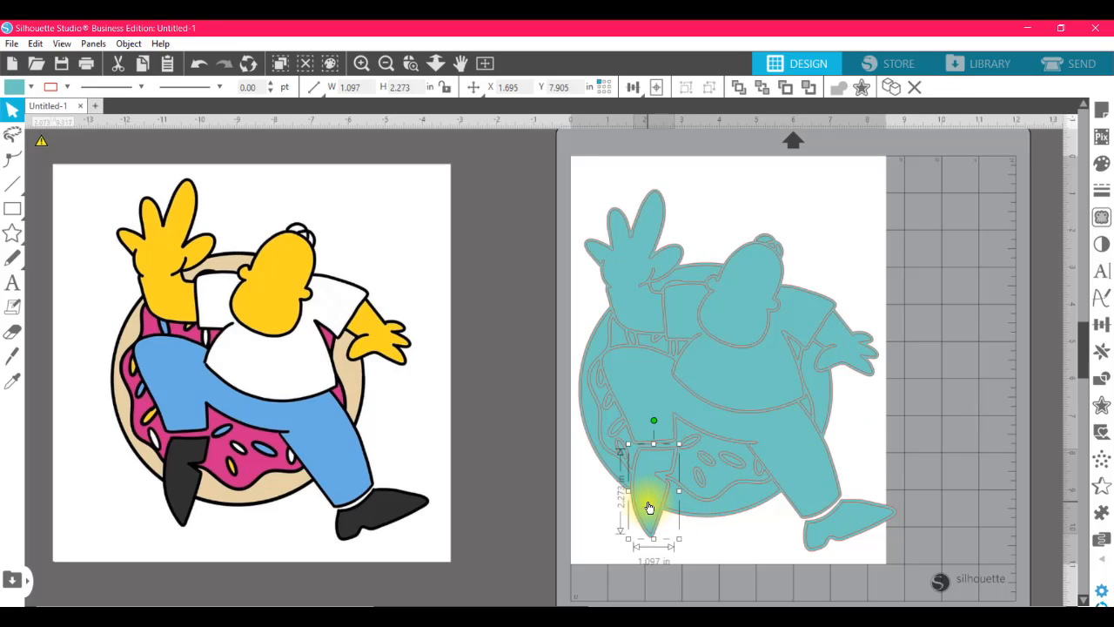
pyautogui.keyDown('shift'); pyautogui.click(851, 530); pyautogui.keyUp('shift')
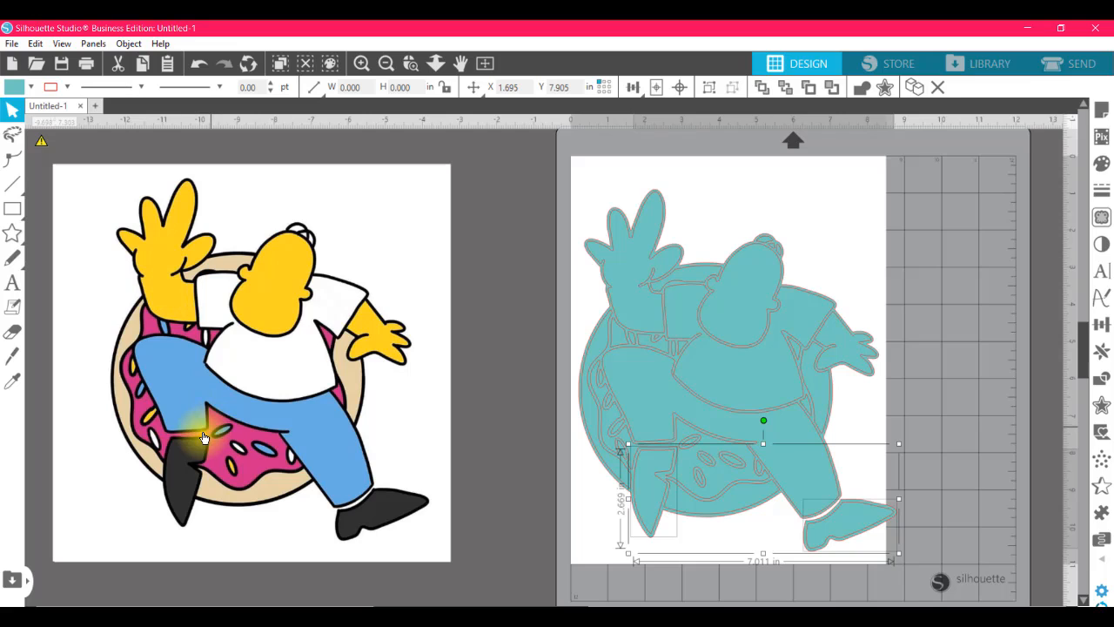
pyautogui.click(16, 91)
pyautogui.click(165, 114)
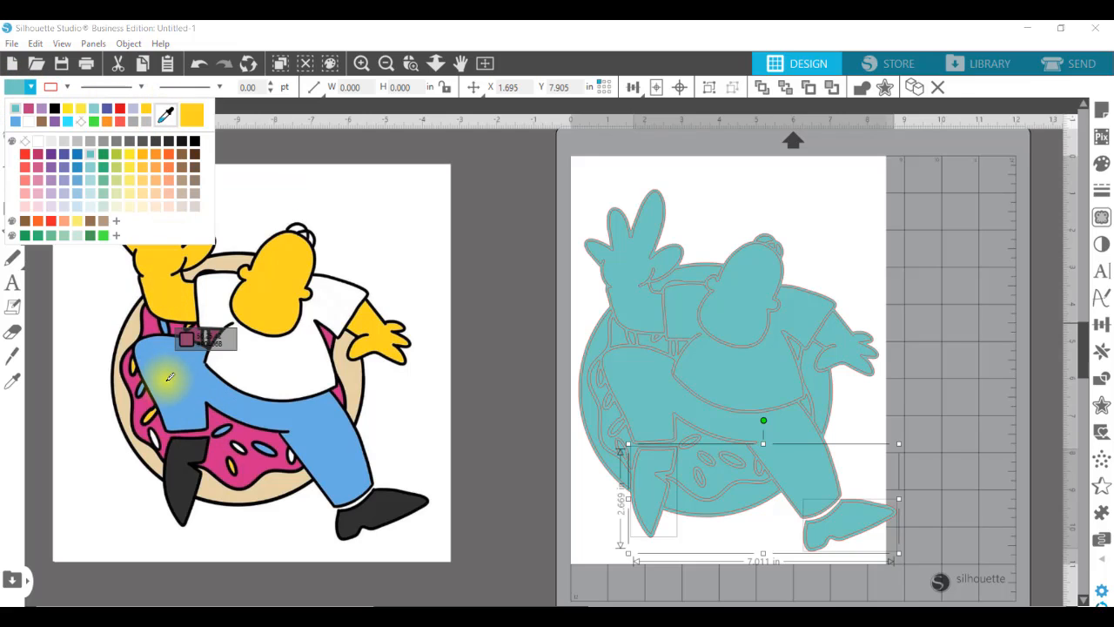
pyautogui.click(182, 470)
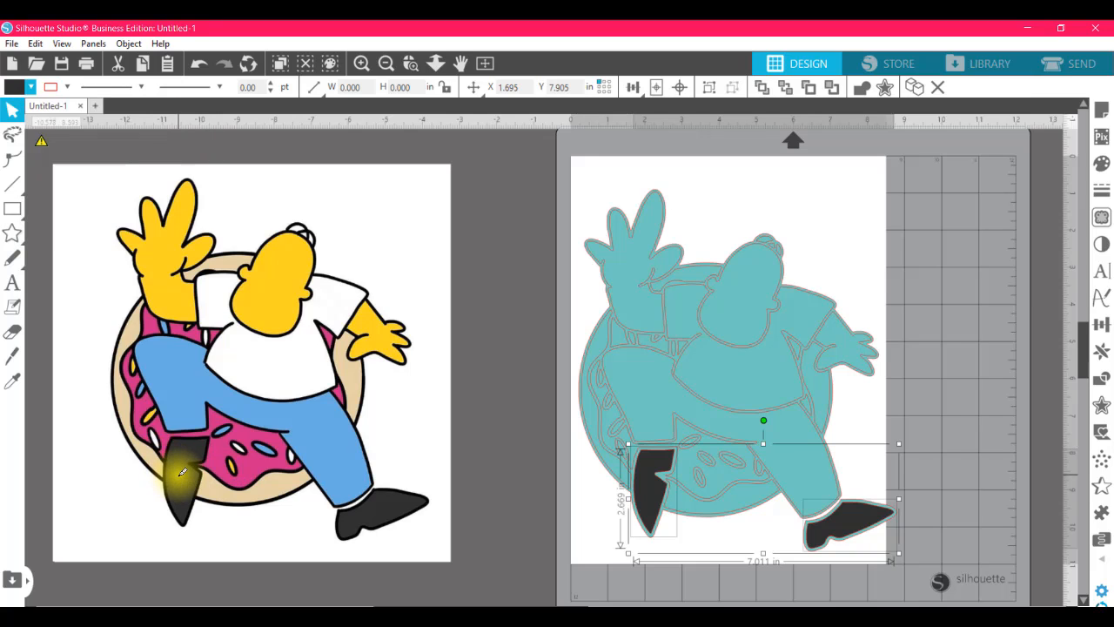
# Step: Fill the traced trousers with the blue sampled from the original picture's trousers
pyautogui.click(656, 398)
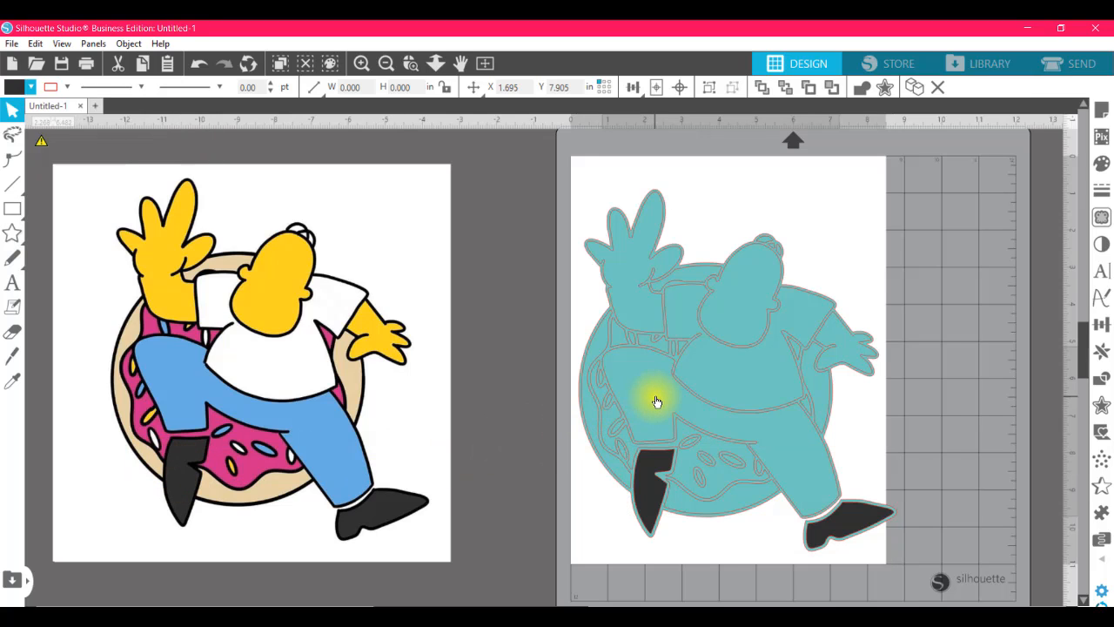
pyautogui.click(657, 402)
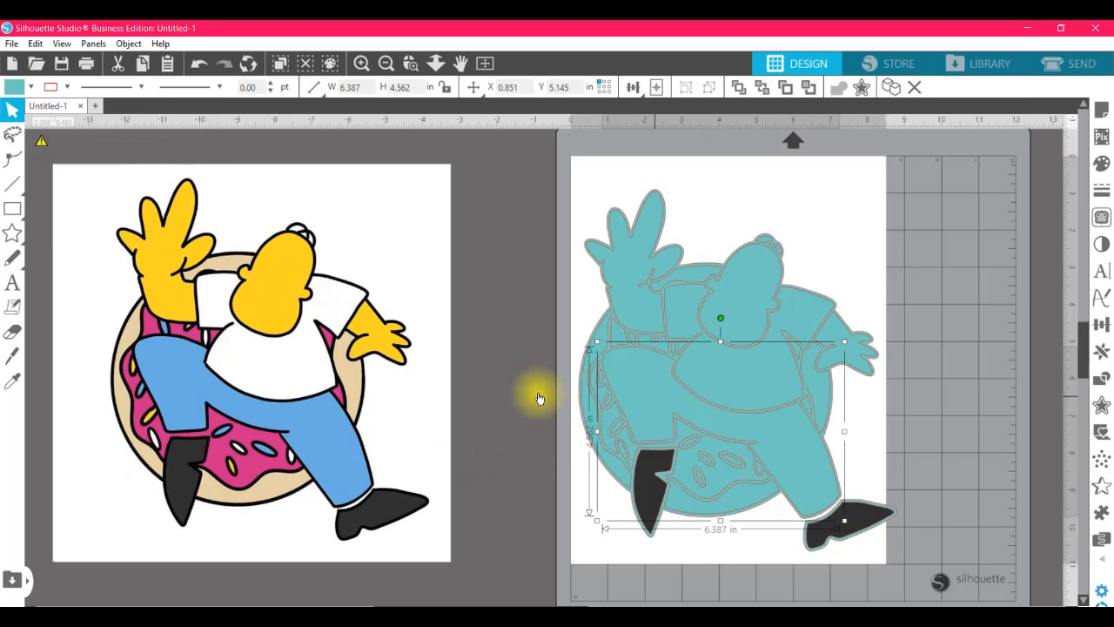
pyautogui.click(15, 91)
pyautogui.click(165, 114)
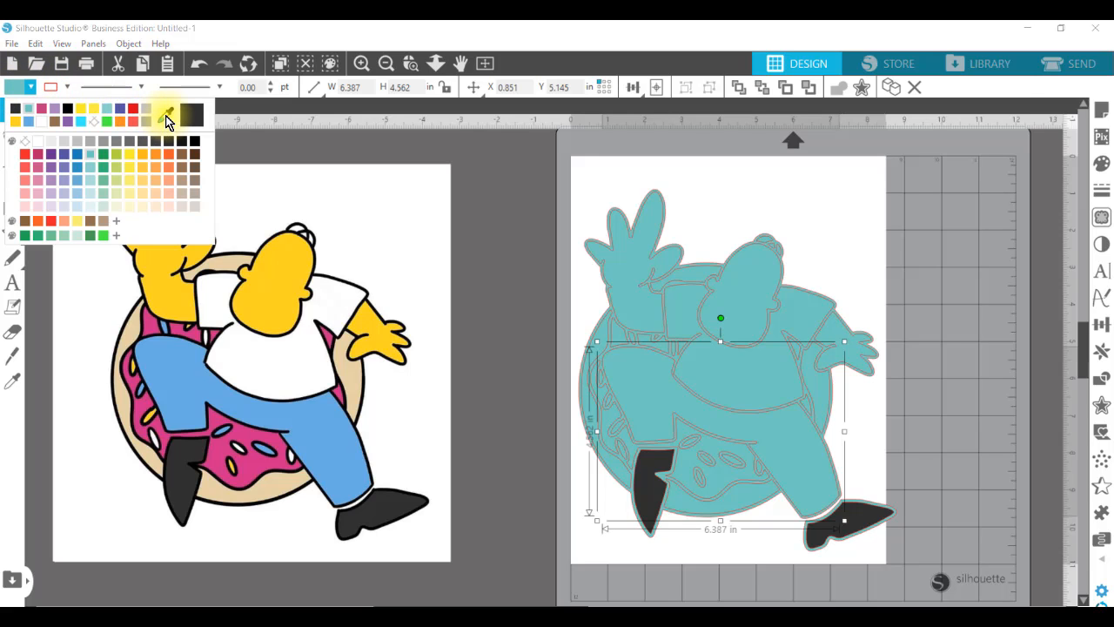
pyautogui.click(182, 370)
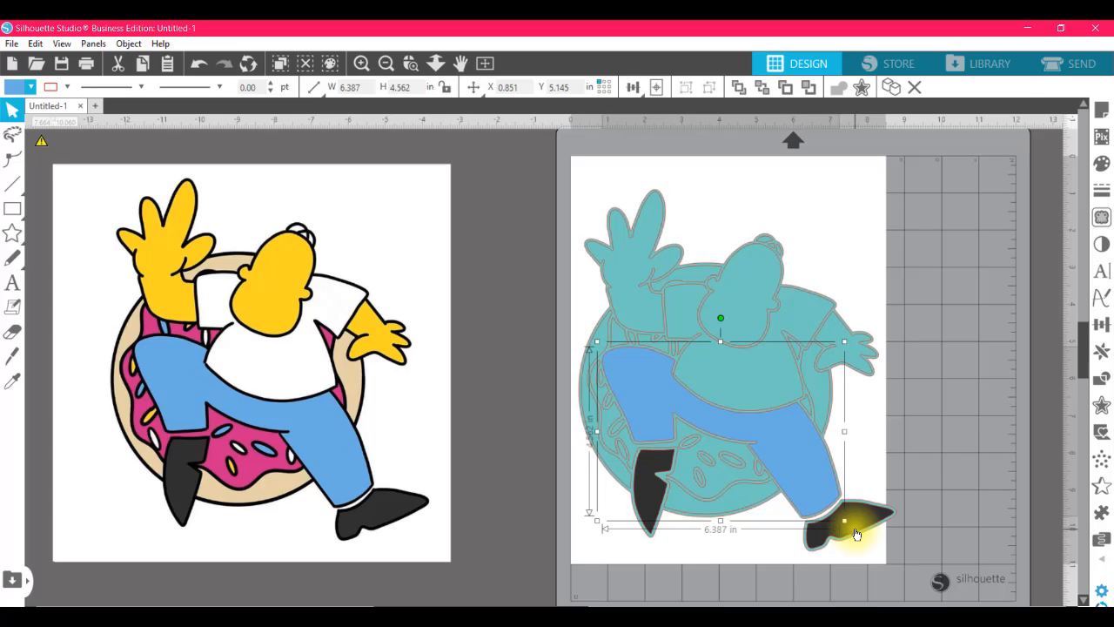
# Step: Fill the traced head, raised arm and other hand with the yellow skin colour sampled from the original picture
pyautogui.click(757, 294)
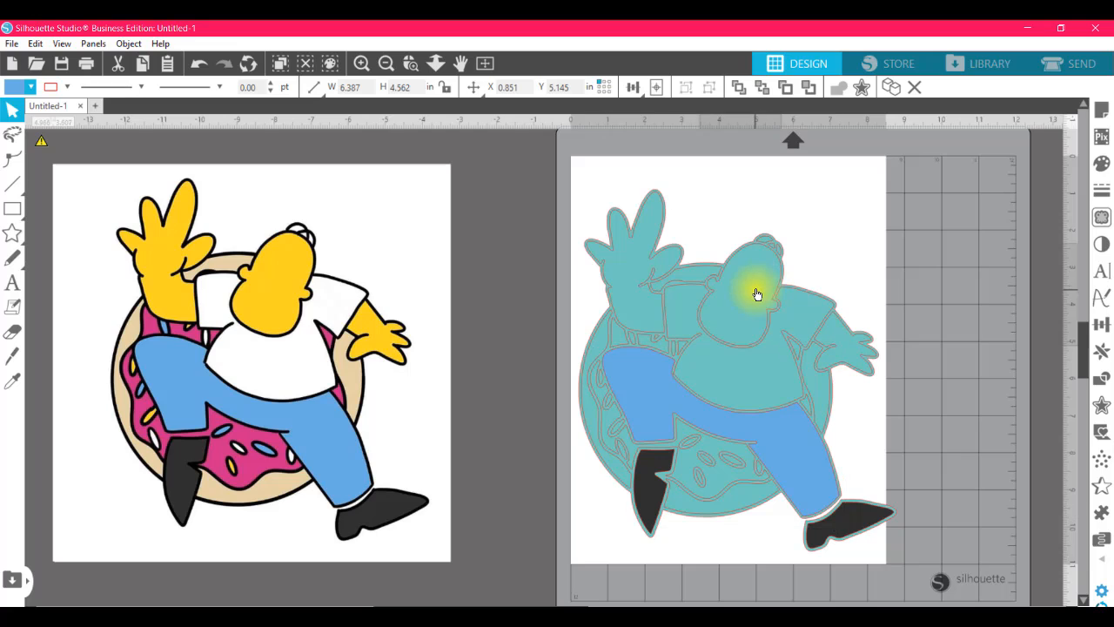
pyautogui.click(757, 294)
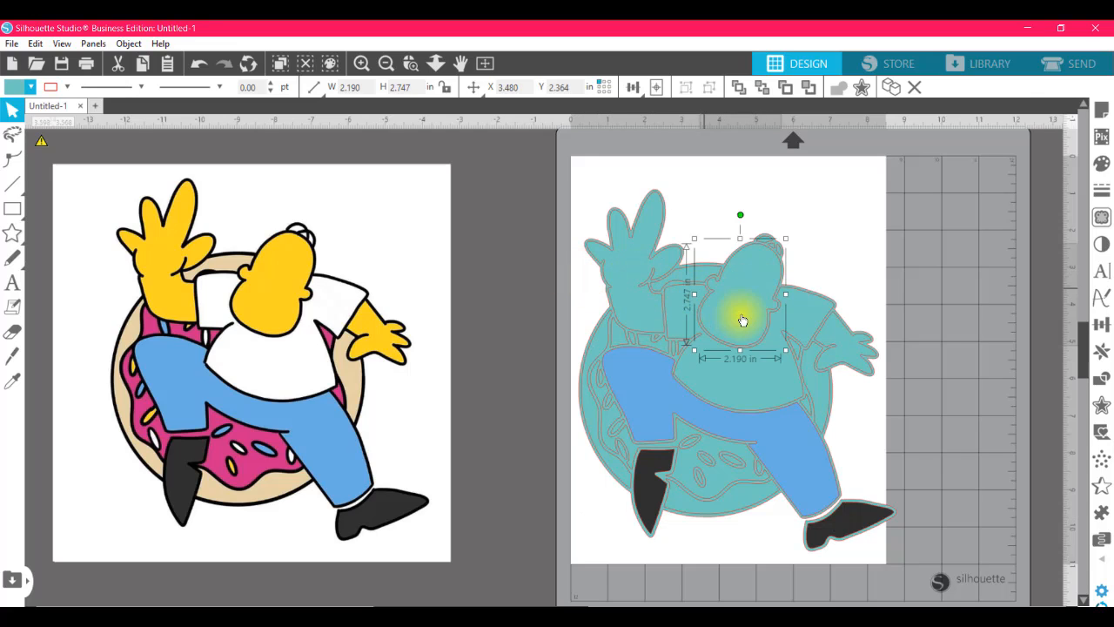
pyautogui.keyDown('shift'); pyautogui.click(632, 254); pyautogui.keyUp('shift')
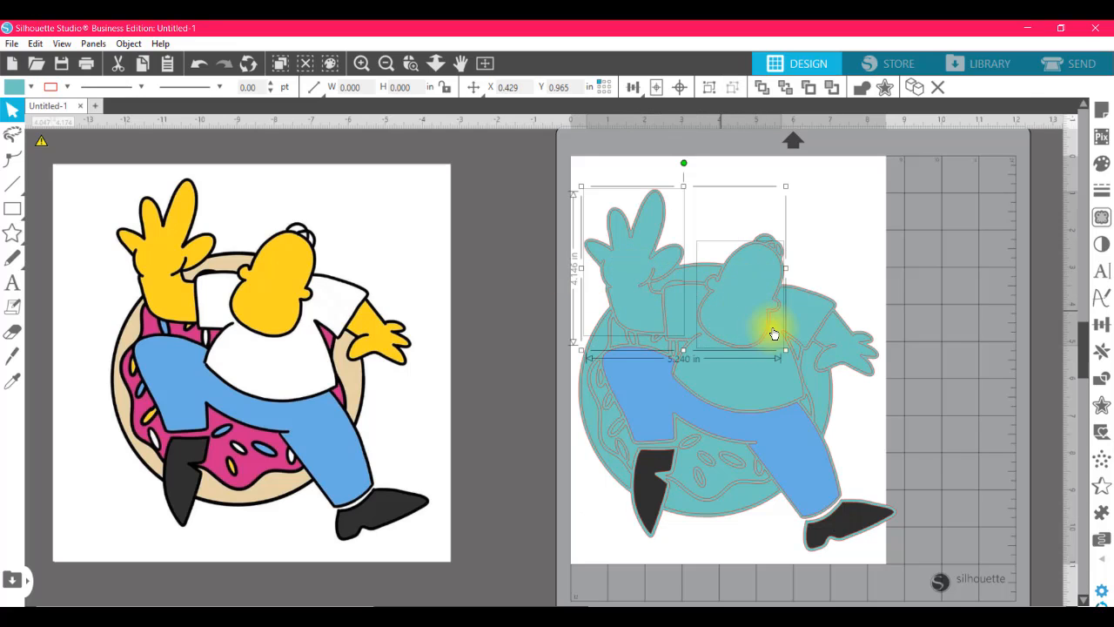
pyautogui.keyDown('shift'); pyautogui.click(844, 341); pyautogui.keyUp('shift')
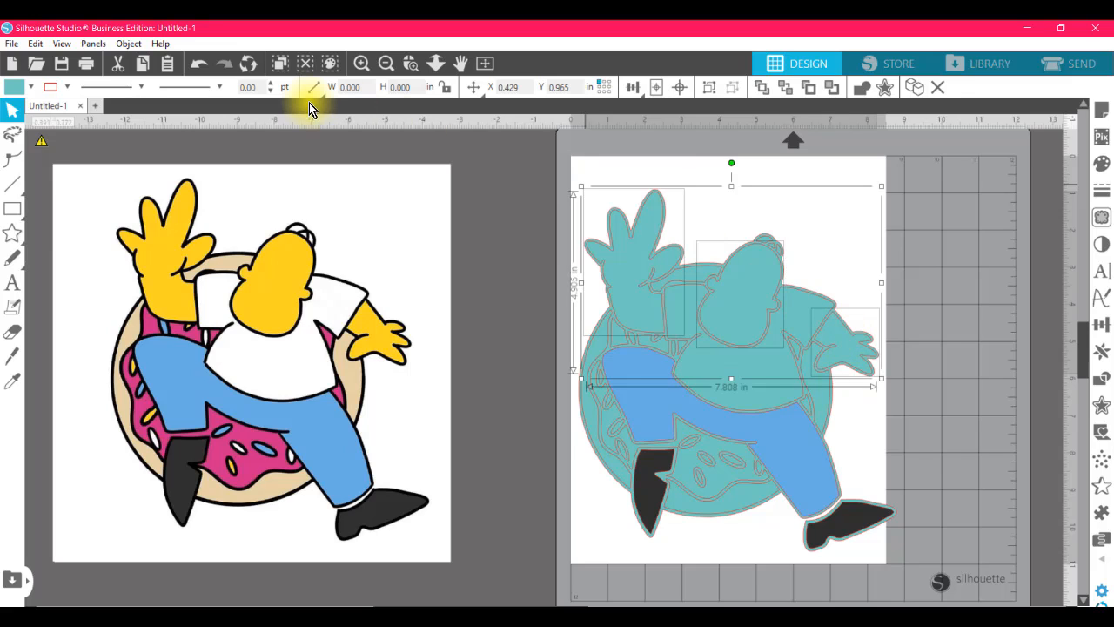
pyautogui.click(14, 88)
pyautogui.click(164, 113)
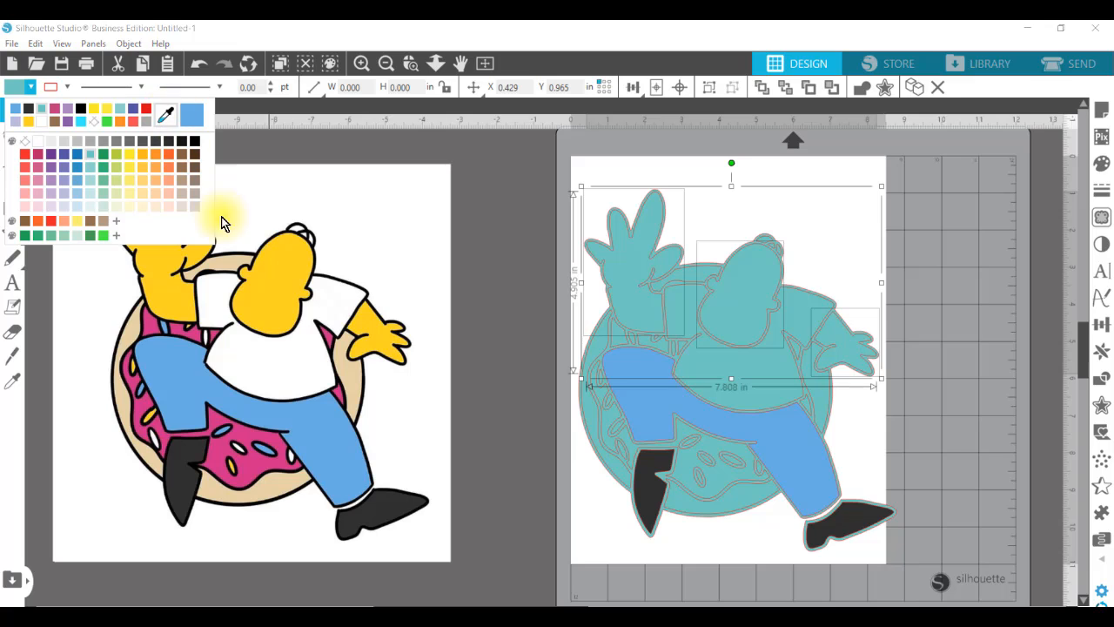
pyautogui.click(275, 272)
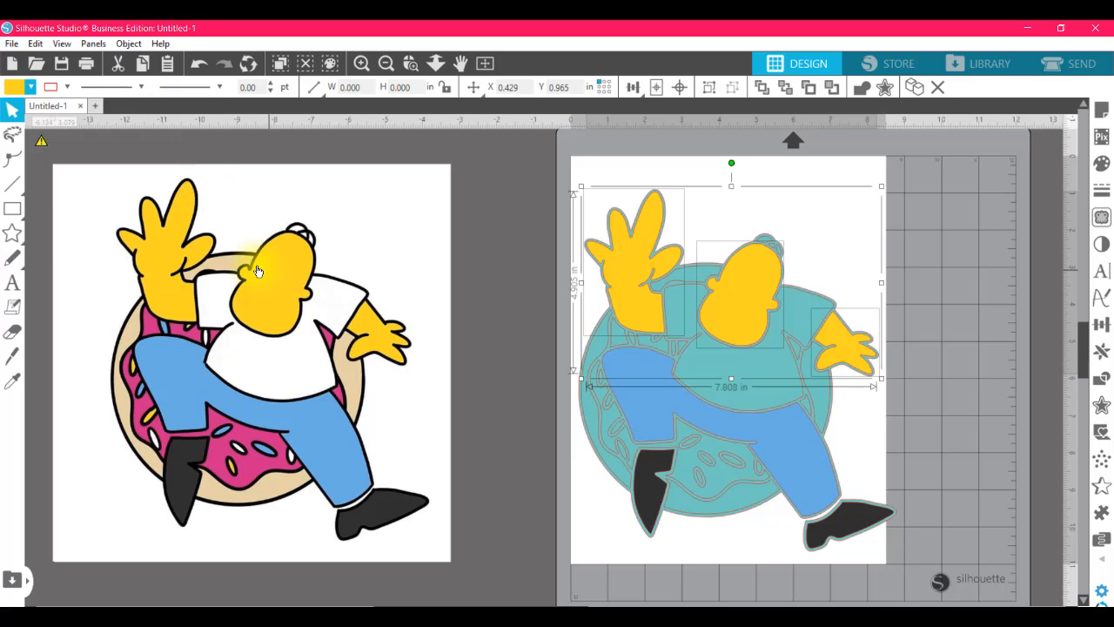
# Step: Fill the traced shirt with white
pyautogui.click(694, 376)
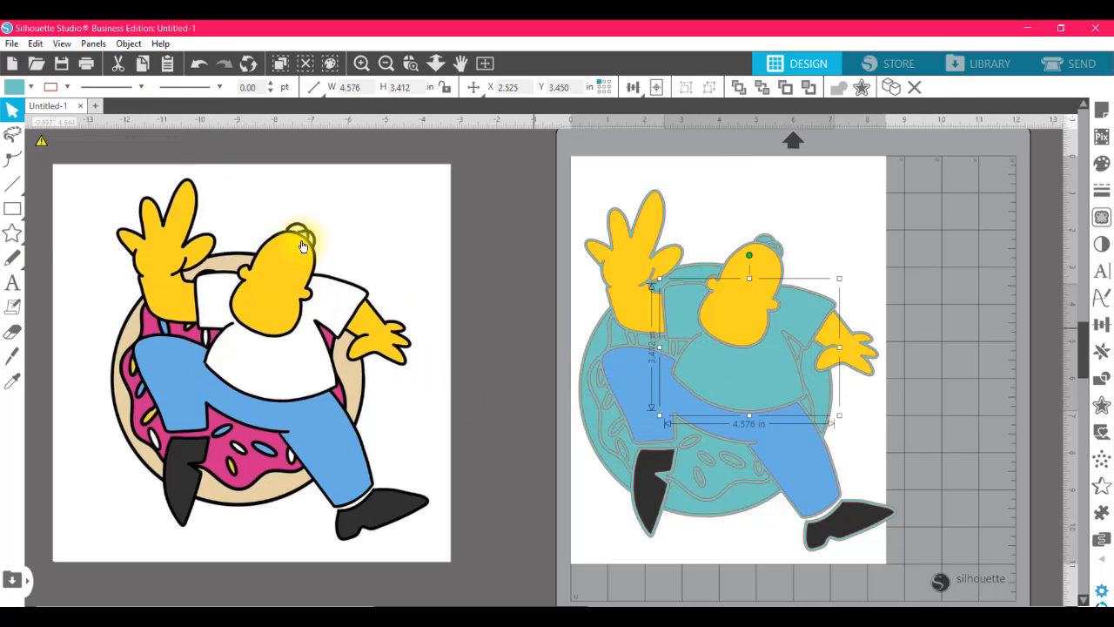
pyautogui.click(19, 87)
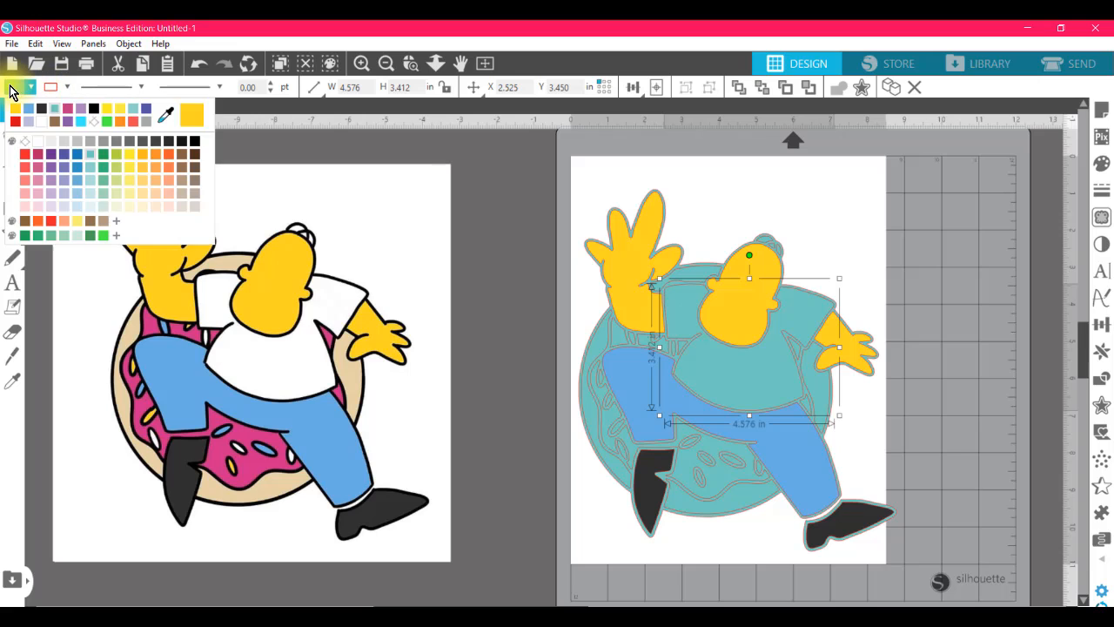
pyautogui.click(44, 123)
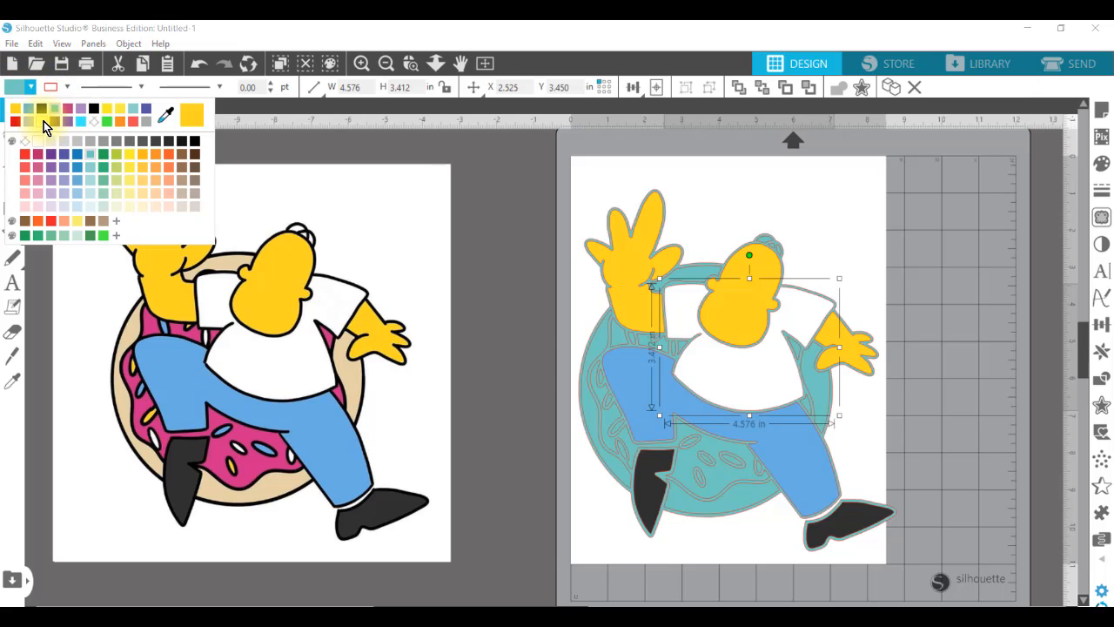
# Step: Fill the four outer dough pieces of the traced donut with the beige sampled from the original picture's donut
pyautogui.click(597, 350)
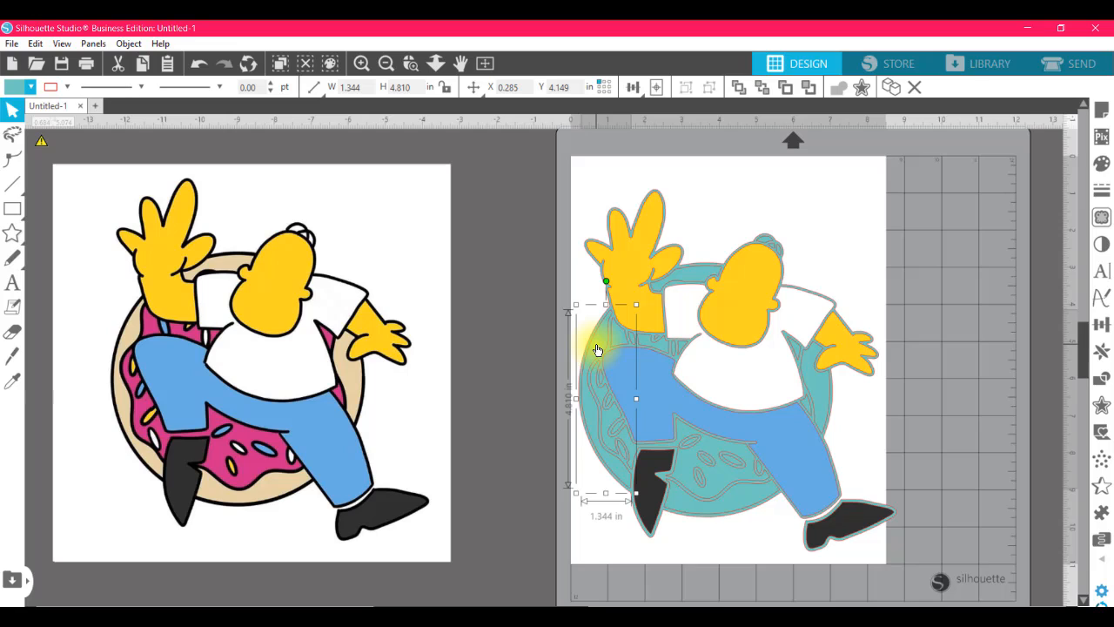
pyautogui.keyDown('shift'); pyautogui.click(688, 508); pyautogui.keyUp('shift')
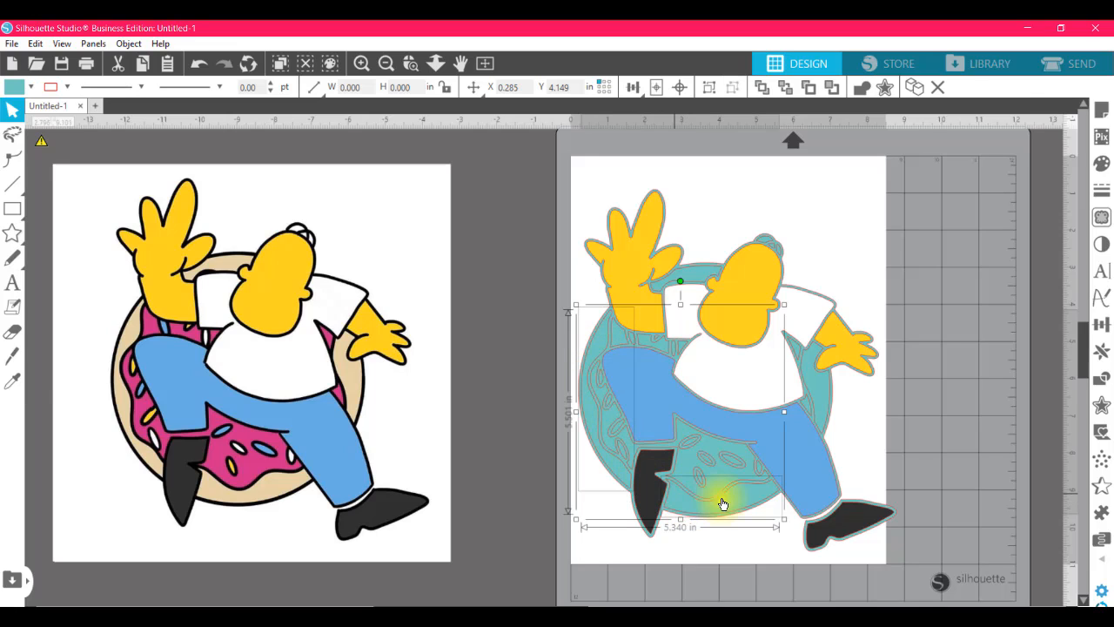
pyautogui.keyDown('shift'); pyautogui.click(818, 394); pyautogui.keyUp('shift')
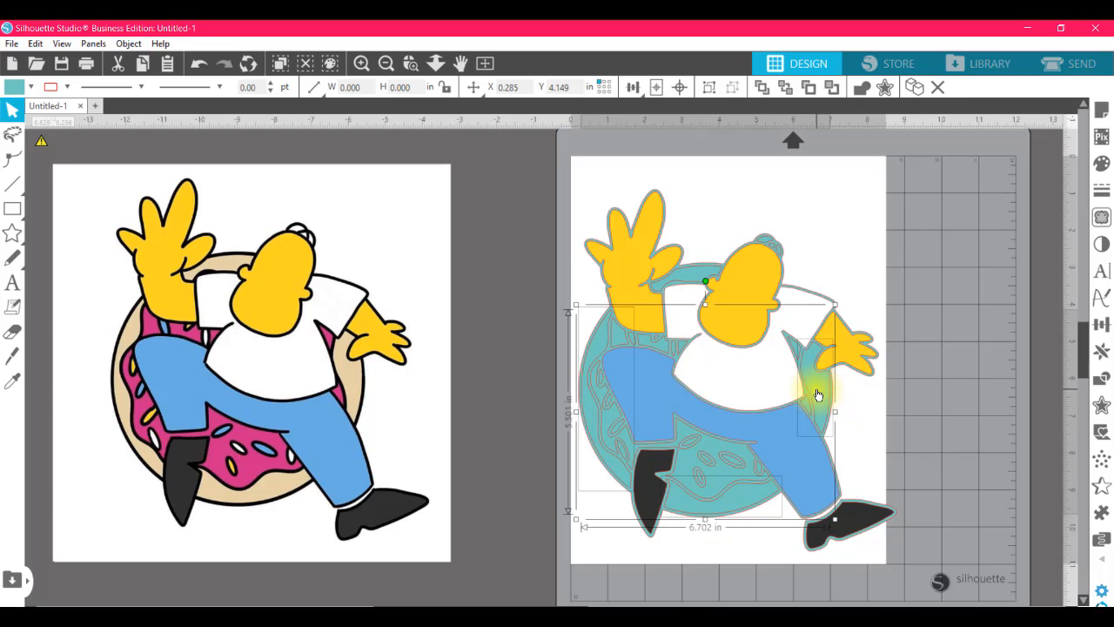
pyautogui.keyDown('shift'); pyautogui.click(696, 277); pyautogui.keyUp('shift')
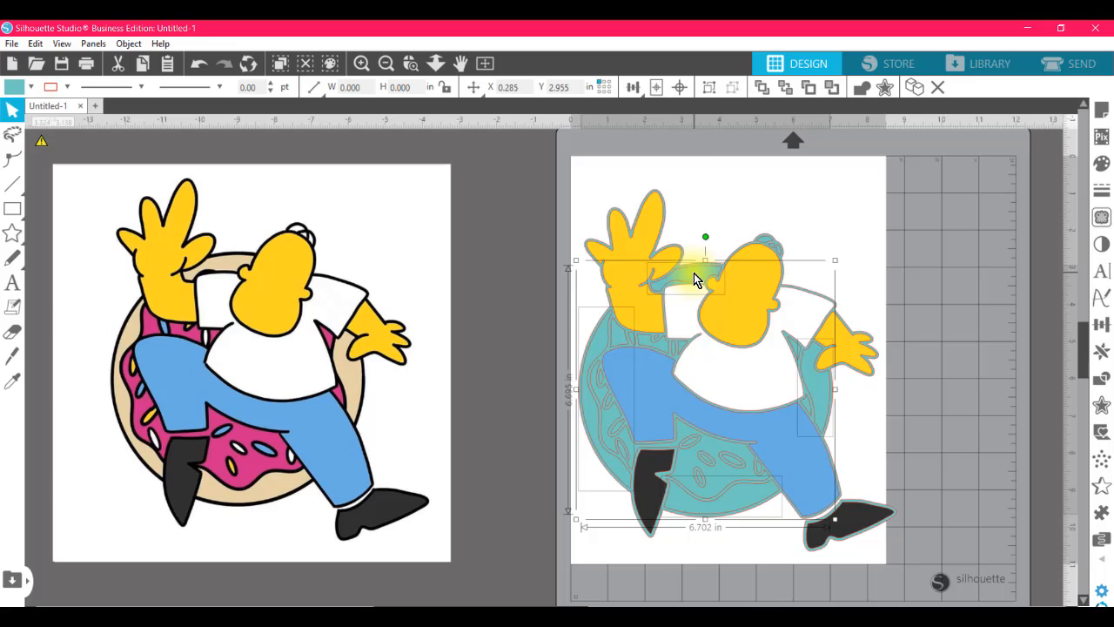
pyautogui.click(15, 91)
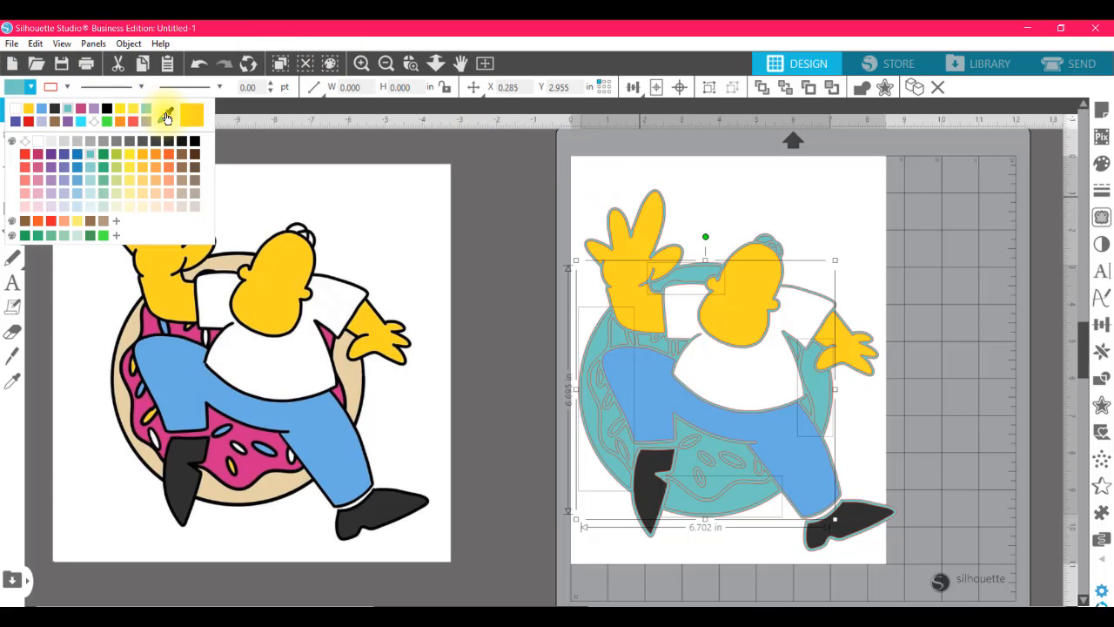
pyautogui.click(166, 117)
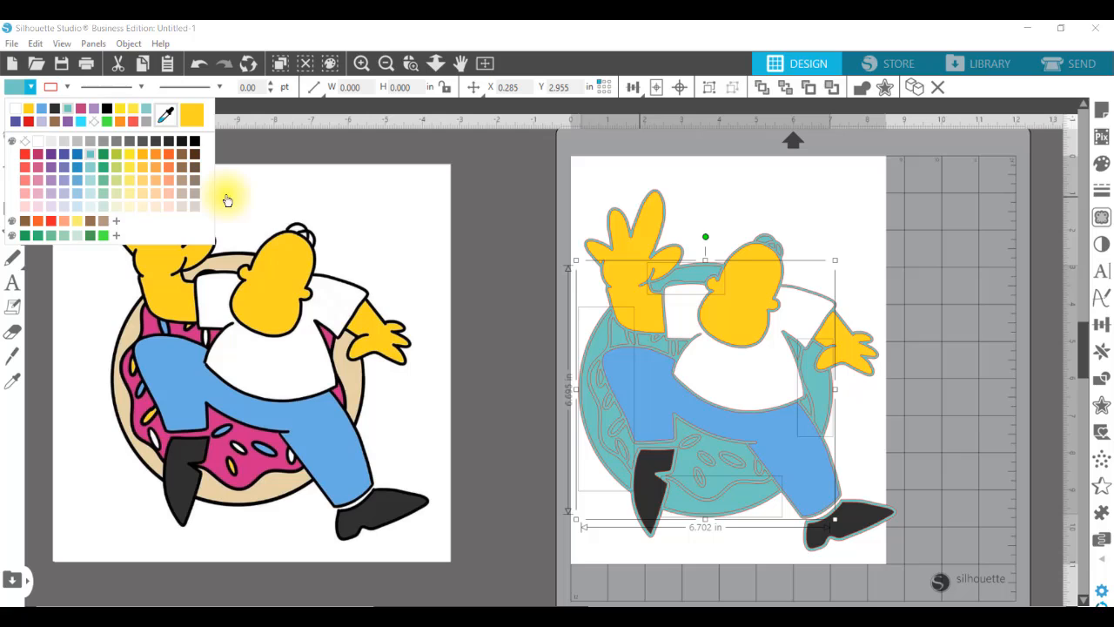
pyautogui.click(237, 254)
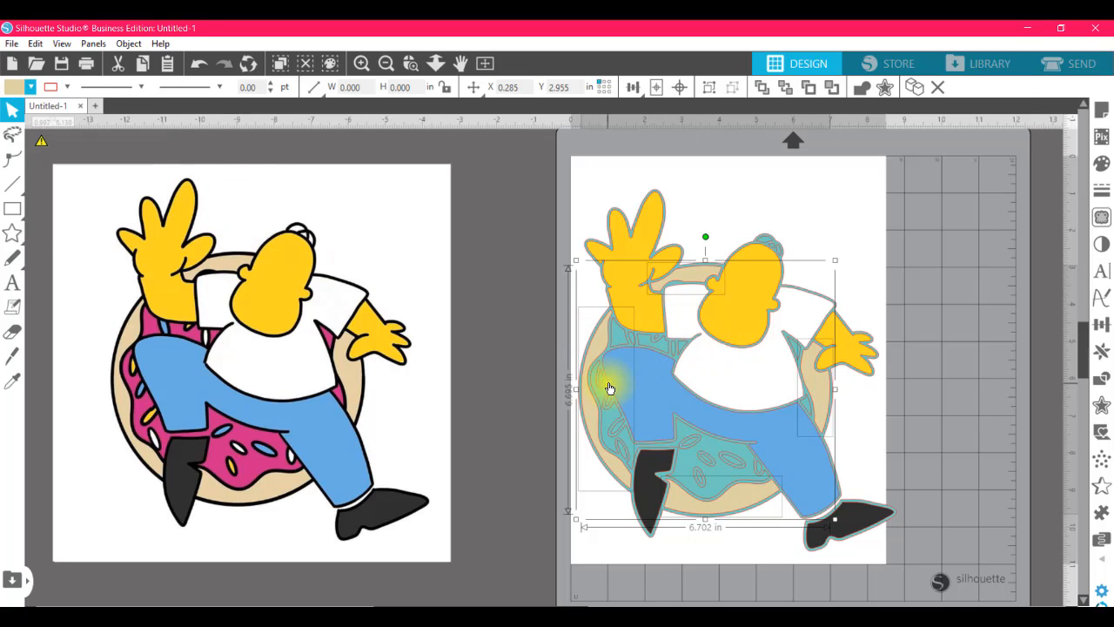
# Step: Fill the large lower icing piece of the traced donut with the dark pink swatch
pyautogui.click(717, 449)
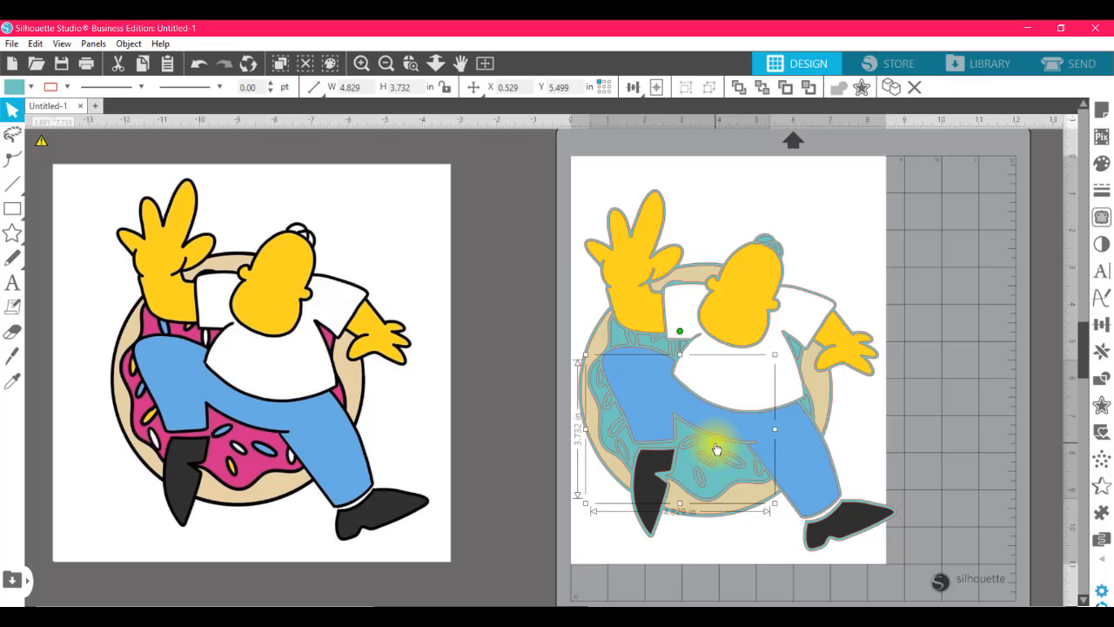
pyautogui.click(13, 90)
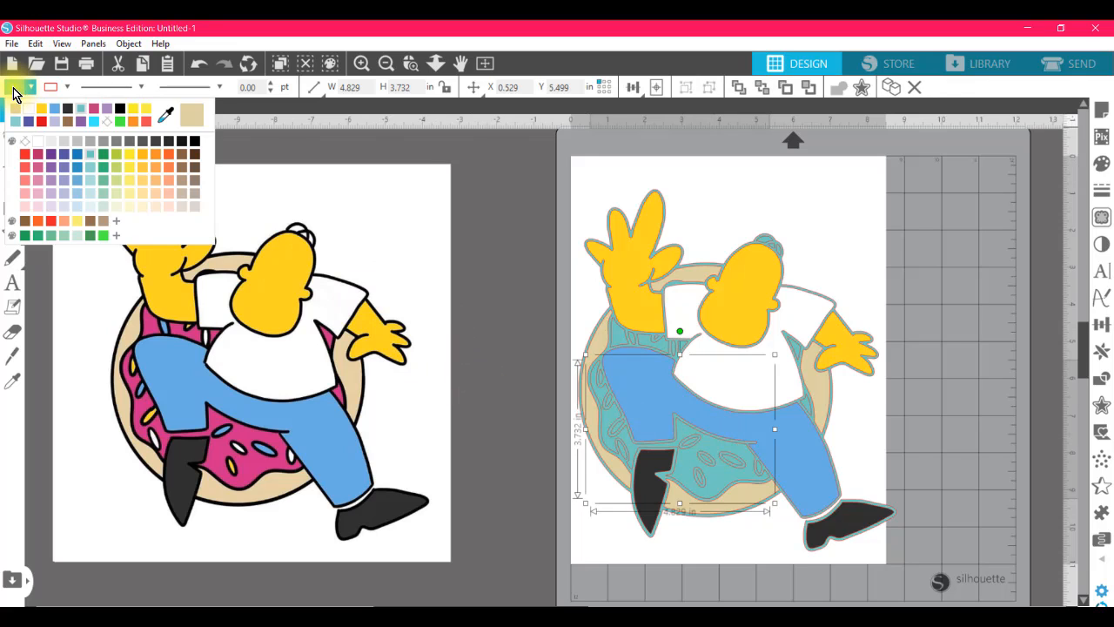
pyautogui.click(94, 119)
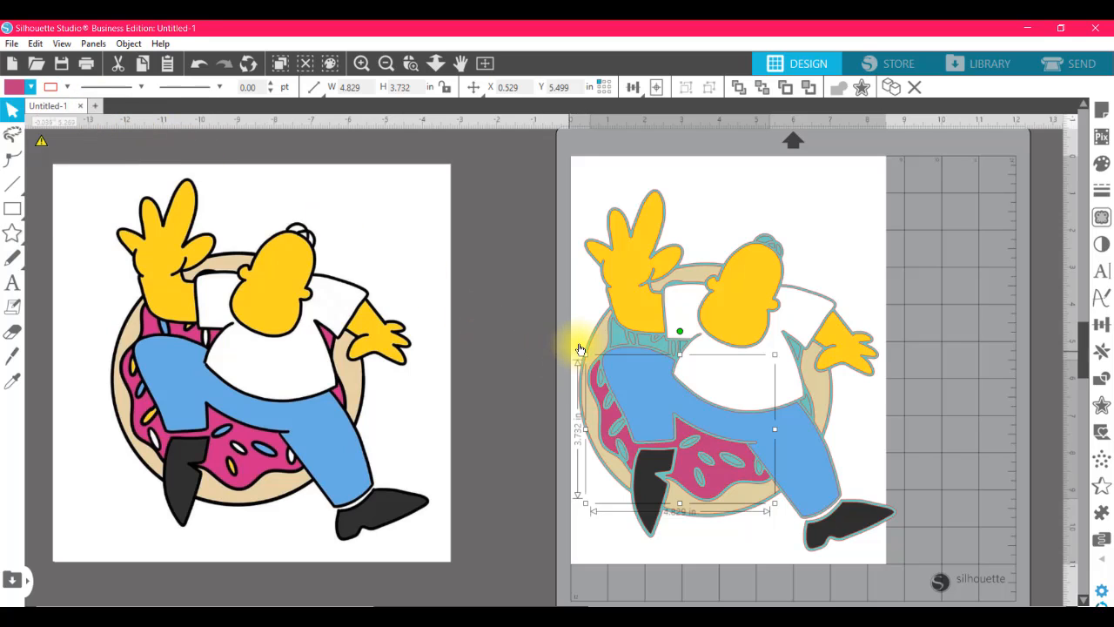
# Step: Fill the three icing pieces between the raised arm and the trousers with the same dark pink
pyautogui.click(663, 348)
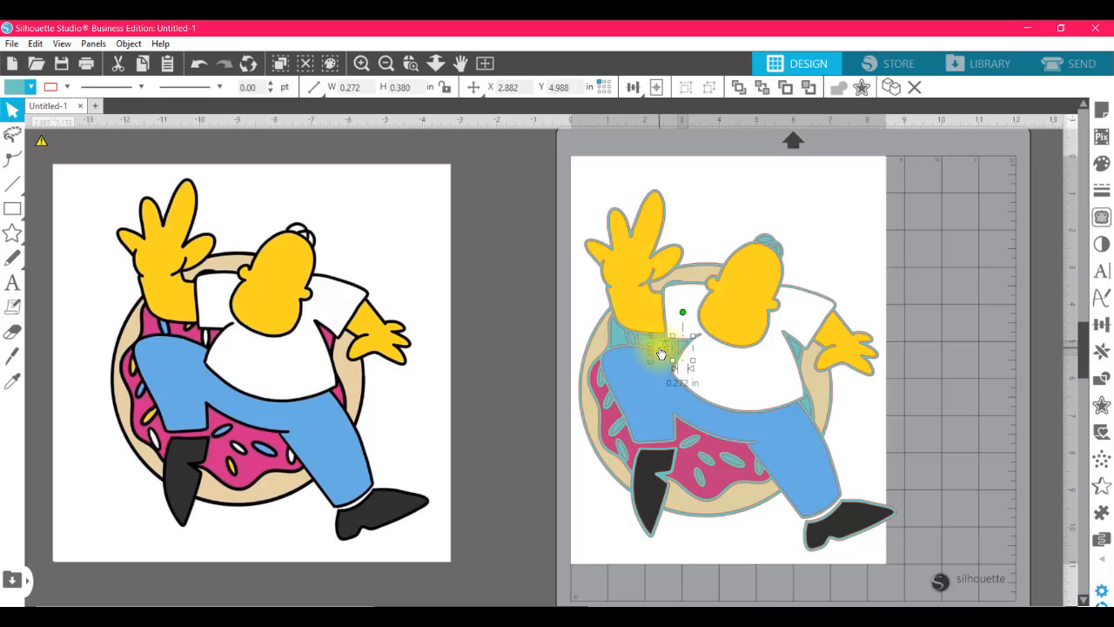
pyautogui.keyDown('shift'); pyautogui.click(629, 342); pyautogui.keyUp('shift')
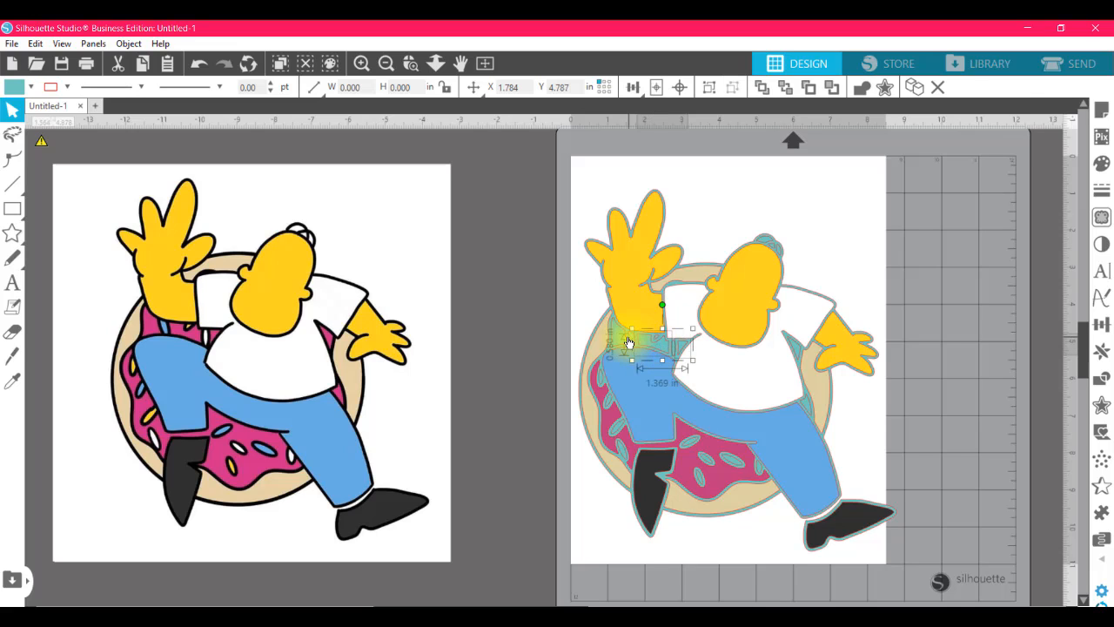
pyautogui.keyDown('shift'); pyautogui.click(611, 324); pyautogui.keyUp('shift')
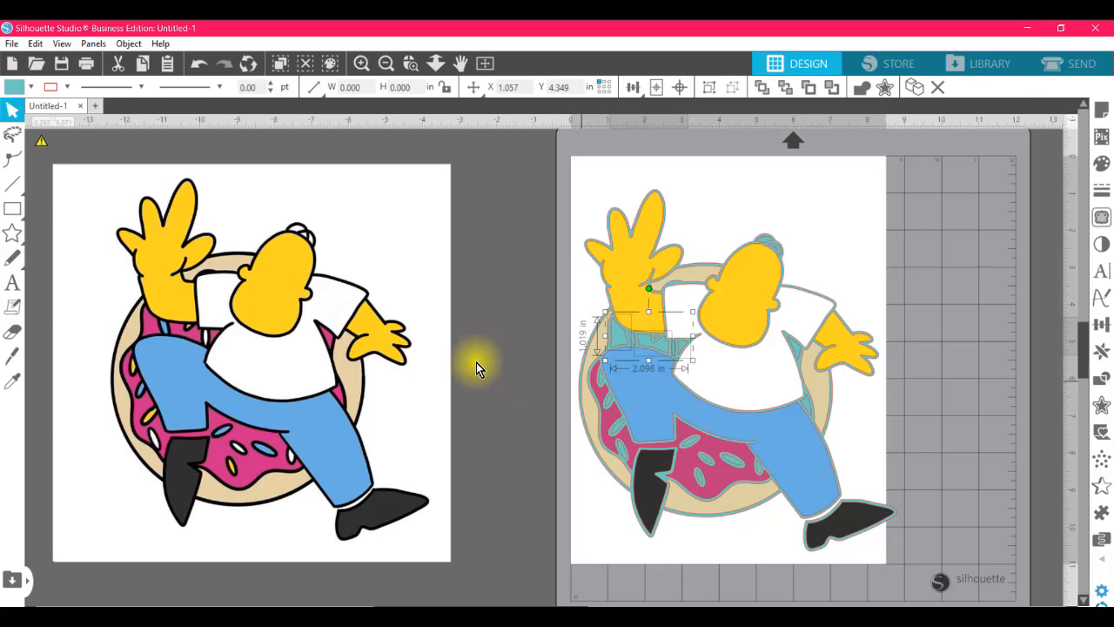
pyautogui.click(12, 89)
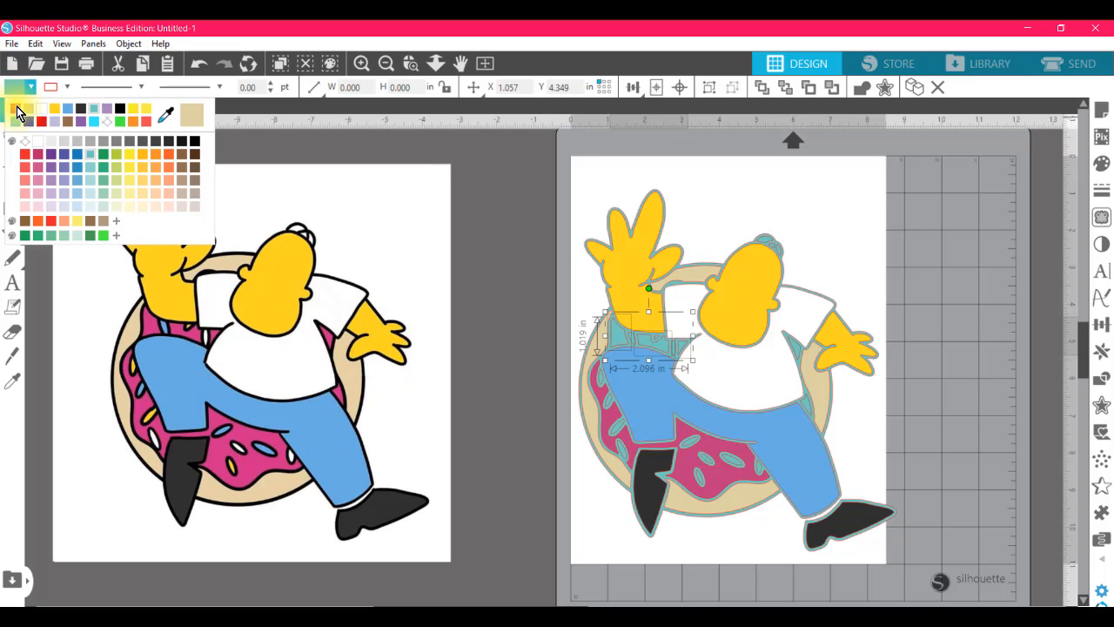
pyautogui.click(17, 111)
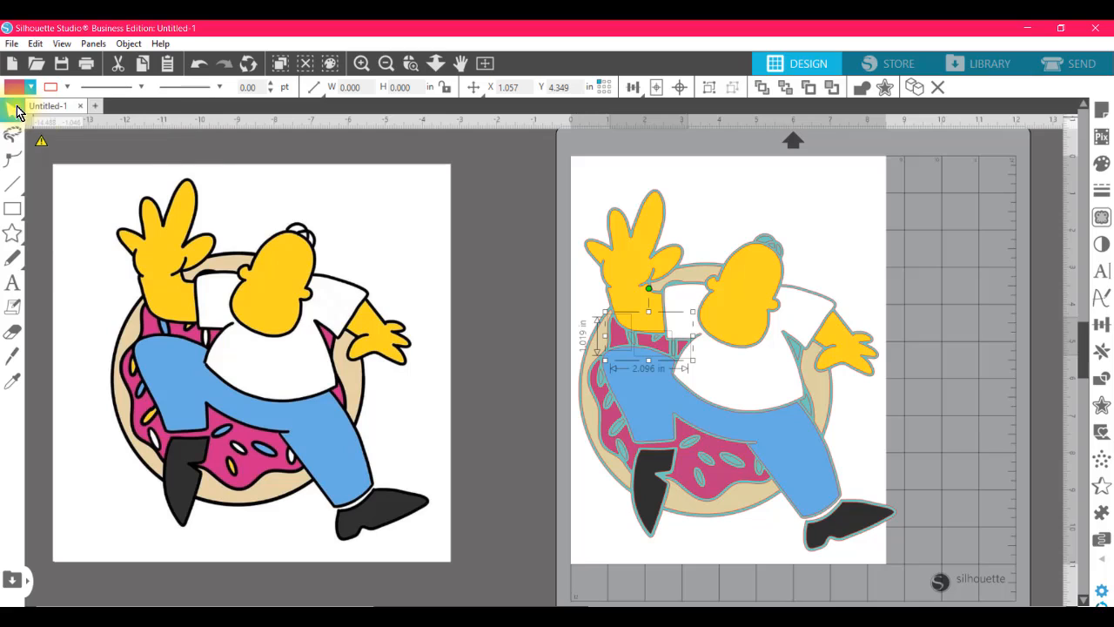
# Step: Fill the two small icing slivers beside the shirt, near the lowered arm, with the same dark pink
pyautogui.click(806, 406)
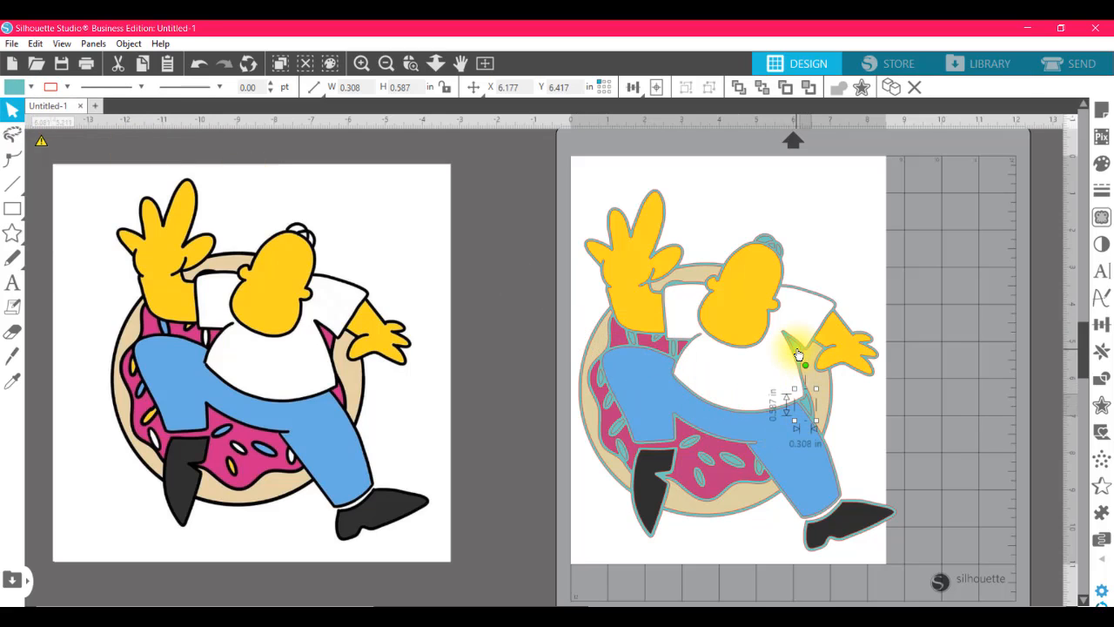
pyautogui.click(779, 333)
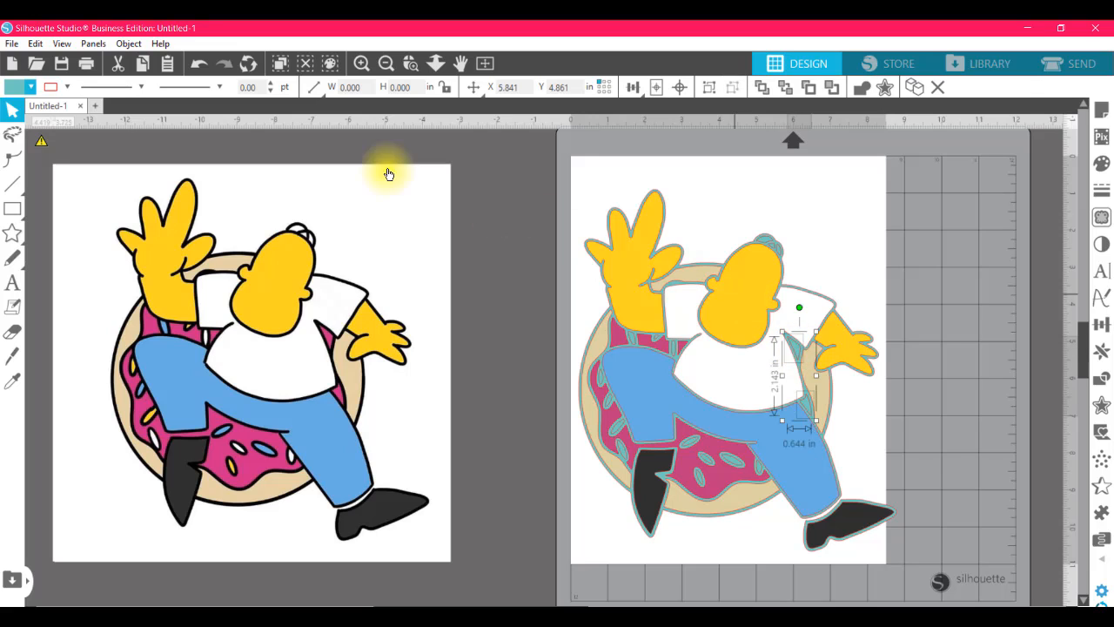
pyautogui.click(12, 89)
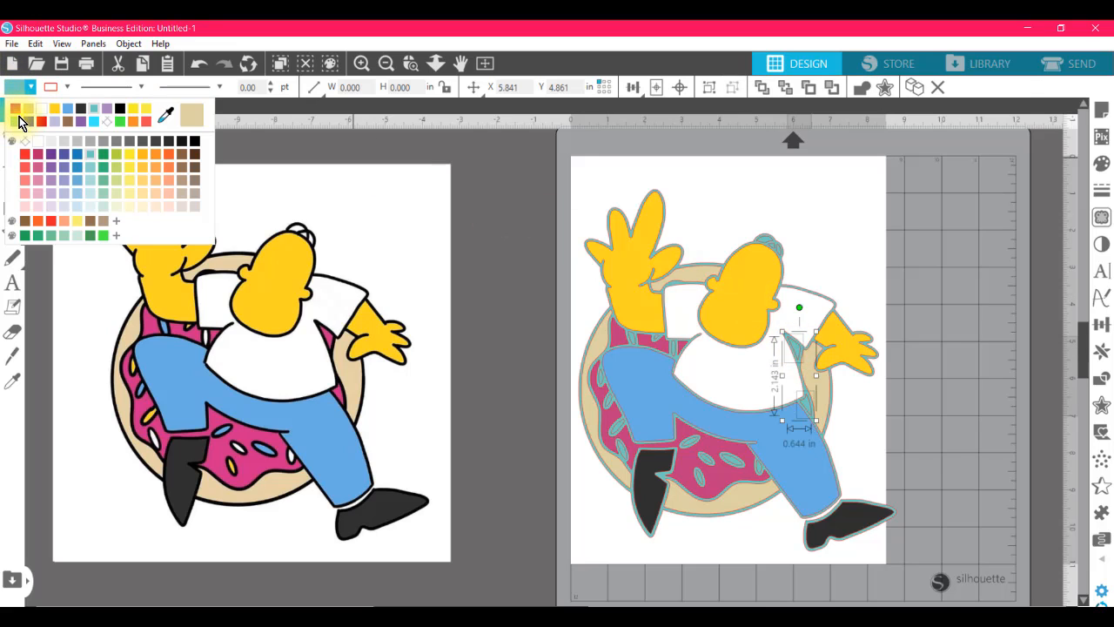
pyautogui.click(17, 115)
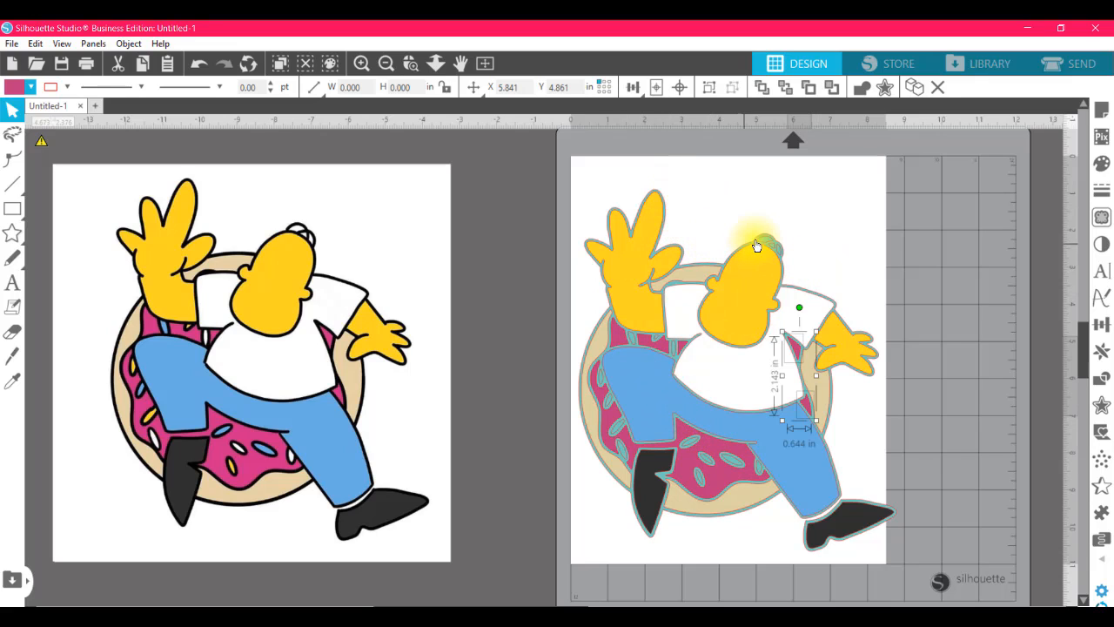
# Step: Move the teal backing outline slightly upward behind the coloured shapes, to about X 0.15 in, Y 0.42 in
pyautogui.moveTo(764, 238)
pyautogui.mouseDown()
pyautogui.moveTo(767, 226)
pyautogui.moveTo(766, 246)
pyautogui.mouseUp()
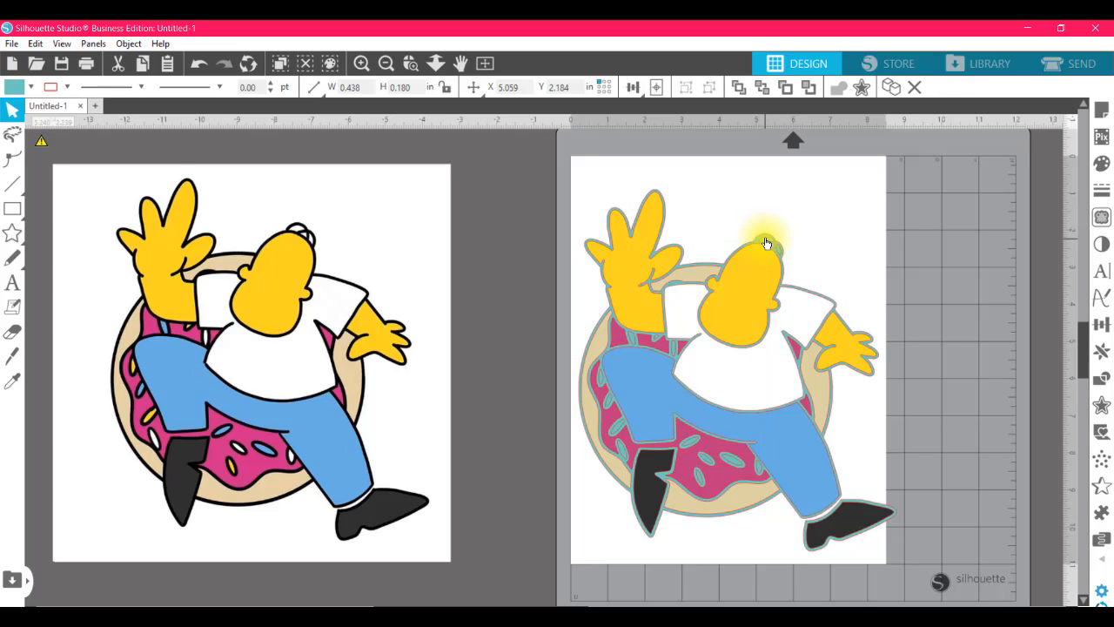
pyautogui.click(763, 237)
pyautogui.click(764, 238)
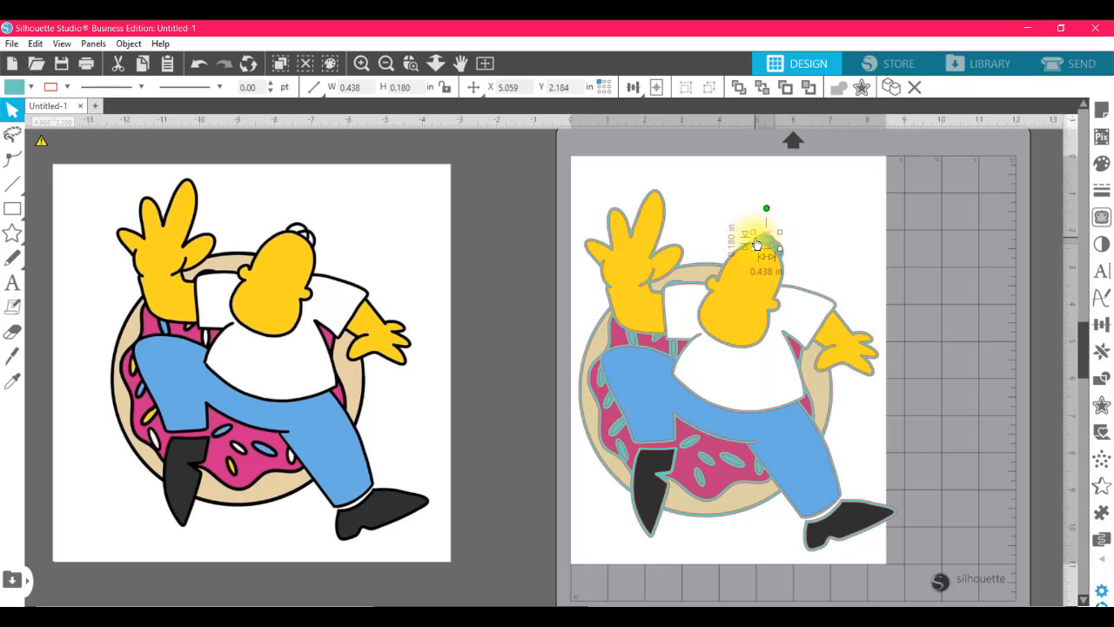
pyautogui.moveTo(758, 245); pyautogui.dragTo(757, 229)
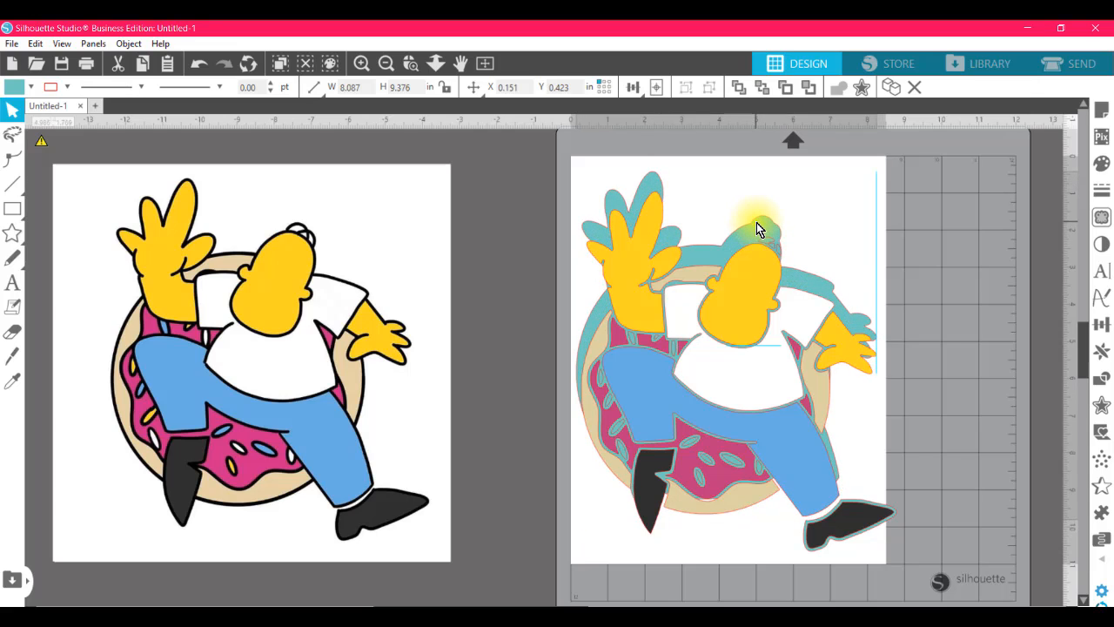
pyautogui.click(548, 212)
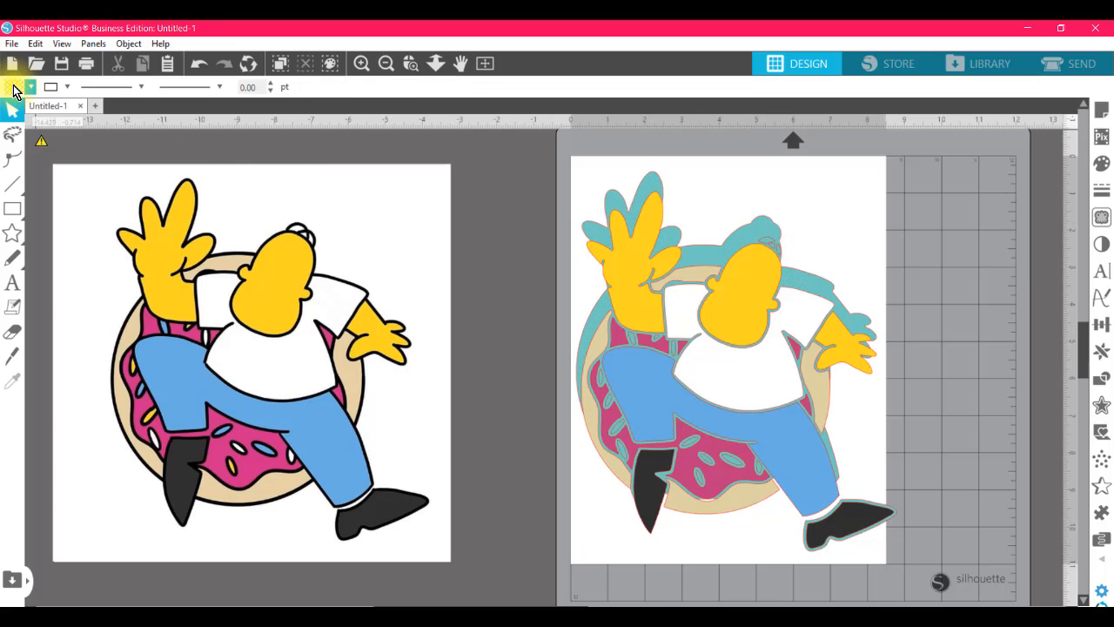
# Step: Fill the teal backing outline behind the coloured shapes with black
pyautogui.doubleClick(725, 255)
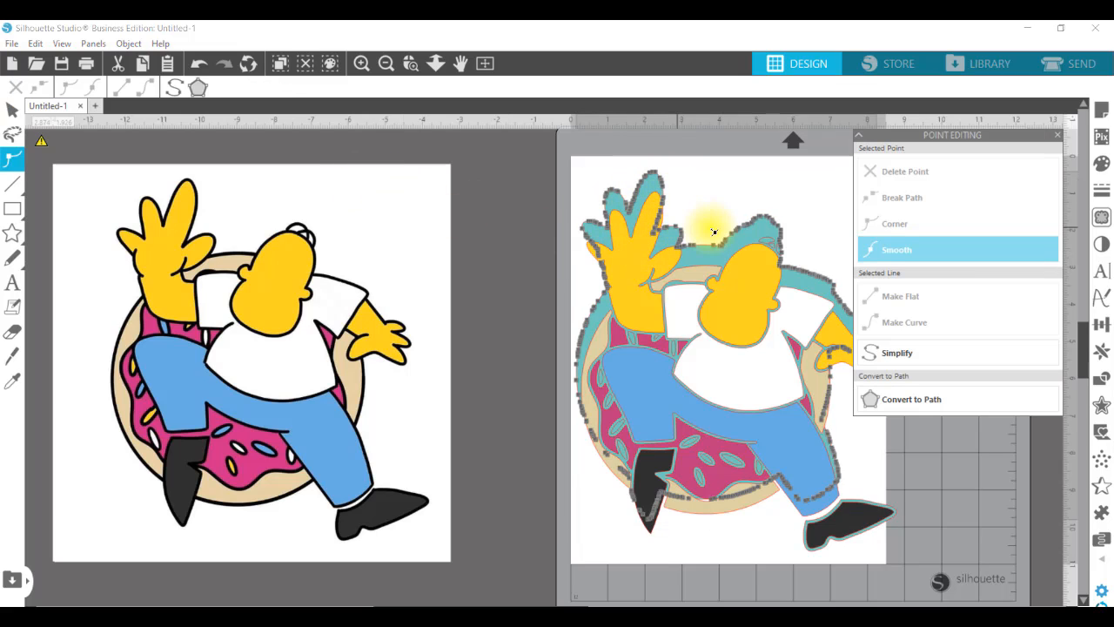
pyautogui.click(15, 114)
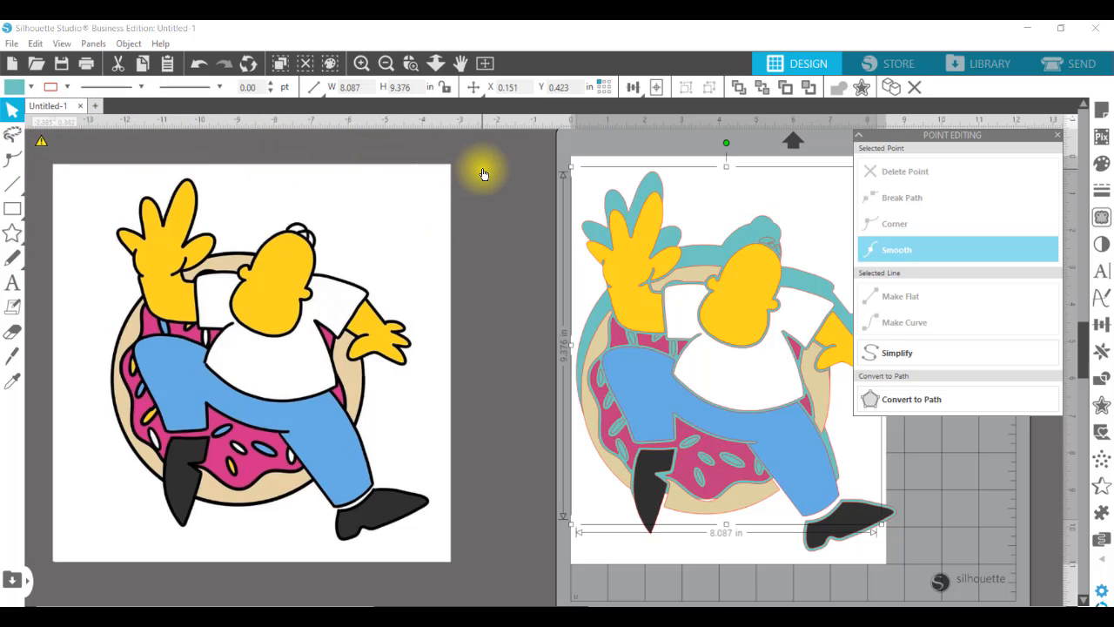
pyautogui.click(12, 88)
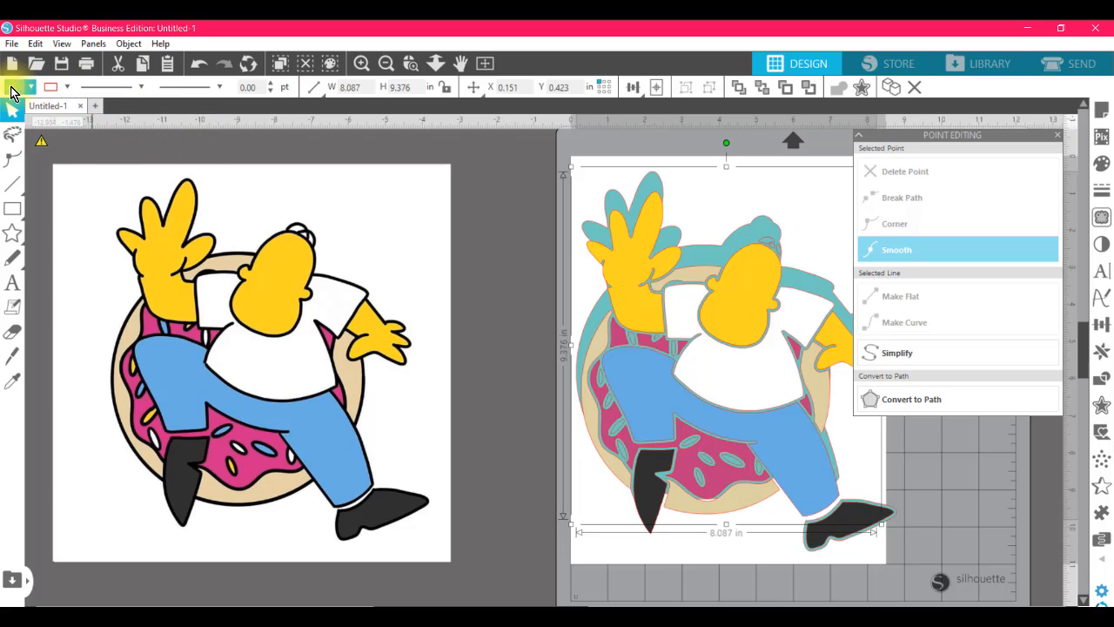
pyautogui.click(13, 88)
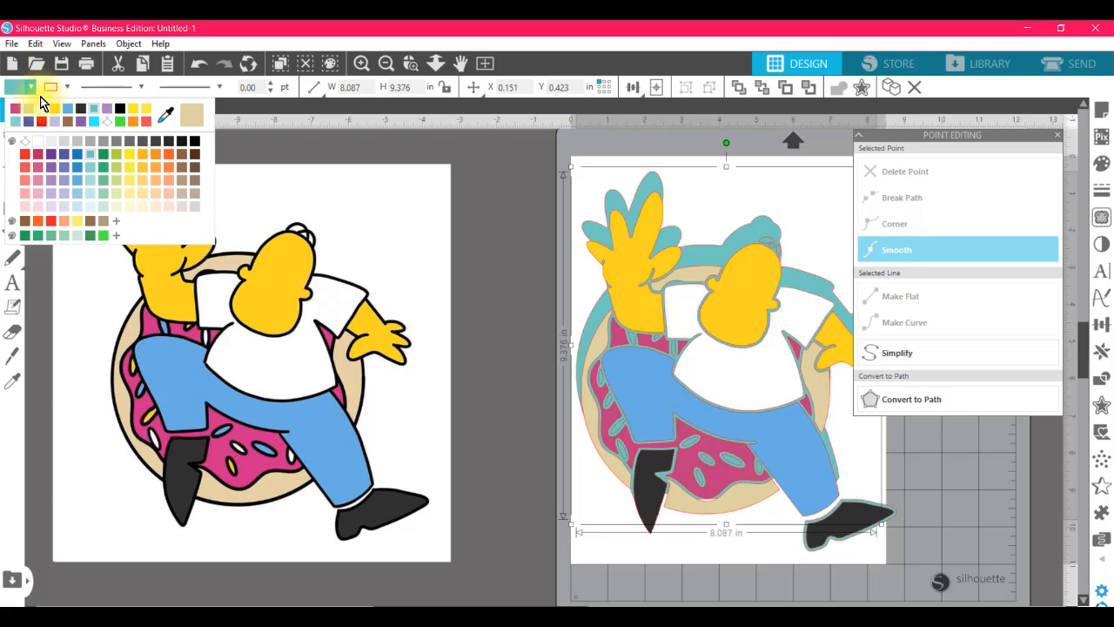
pyautogui.click(223, 166)
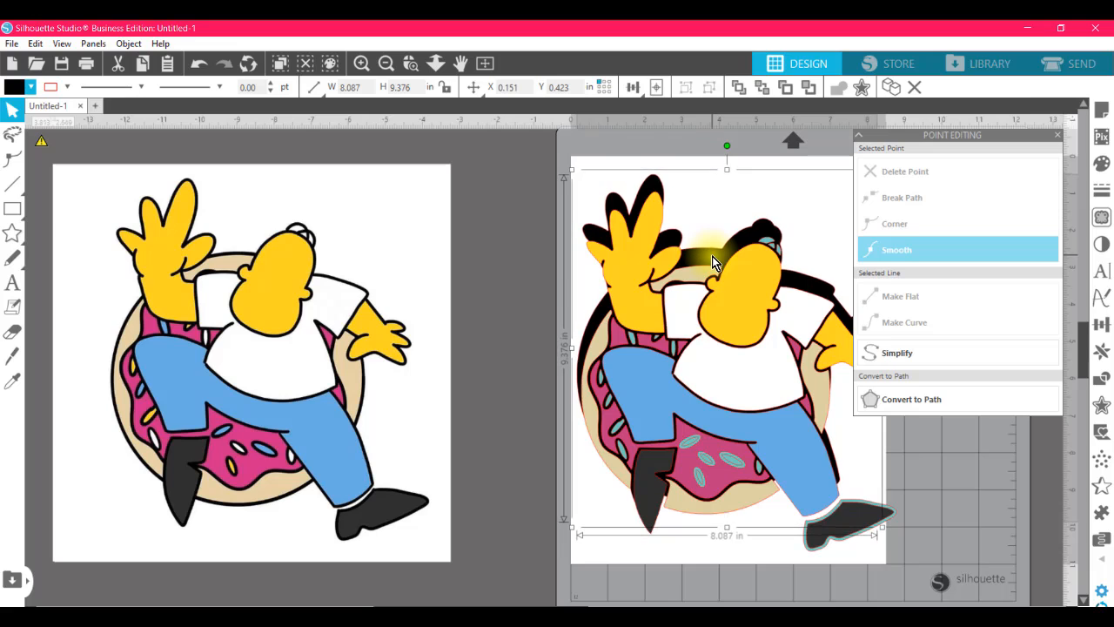
# Step: Move the black backing outline down behind the coloured shapes to X 0.190 in, Y 0.873 in, so it frames them evenly
pyautogui.moveTo(712, 256); pyautogui.dragTo(711, 268)
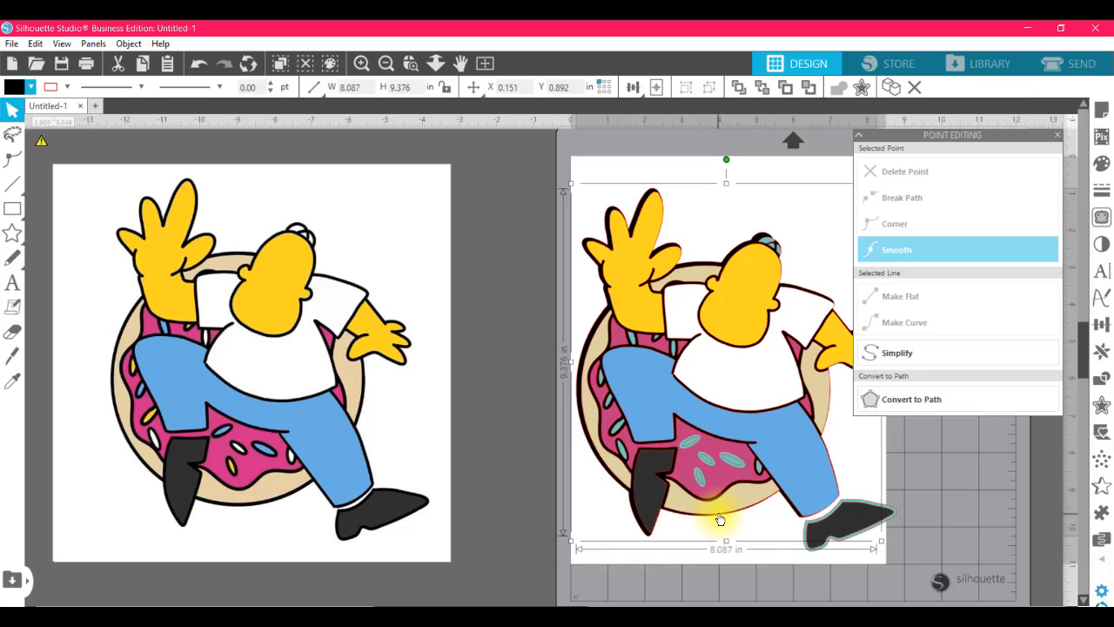
pyautogui.press('Right')
pyautogui.press('Right')
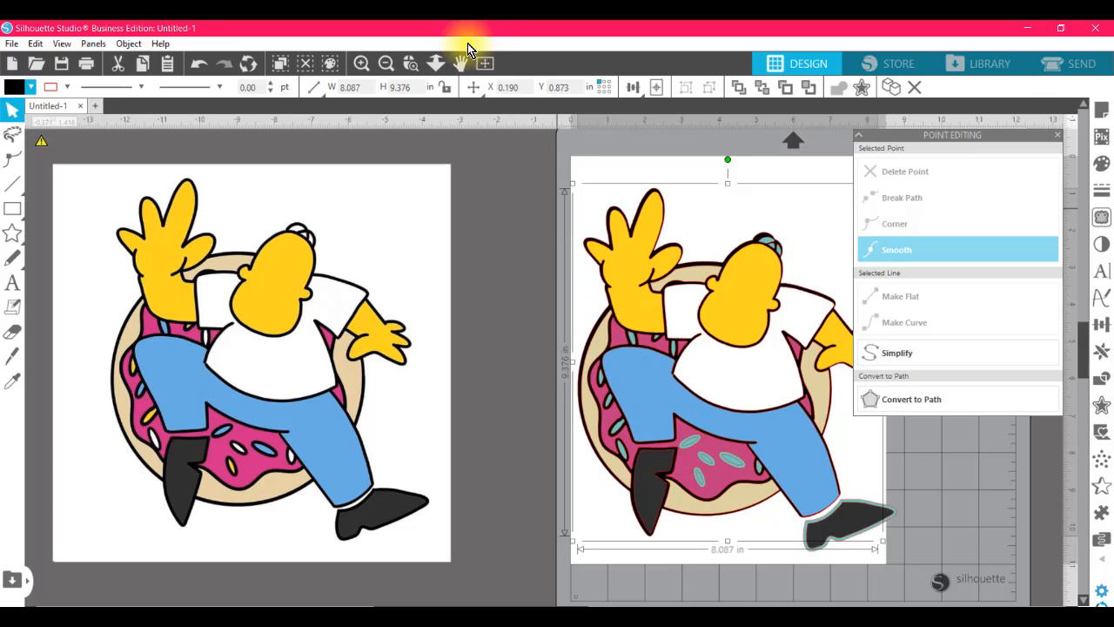
# Step: Subtract the free-standing sprinkle nearest the trouser leg and boot from the large lower pink icing piece
pyautogui.click(412, 66)
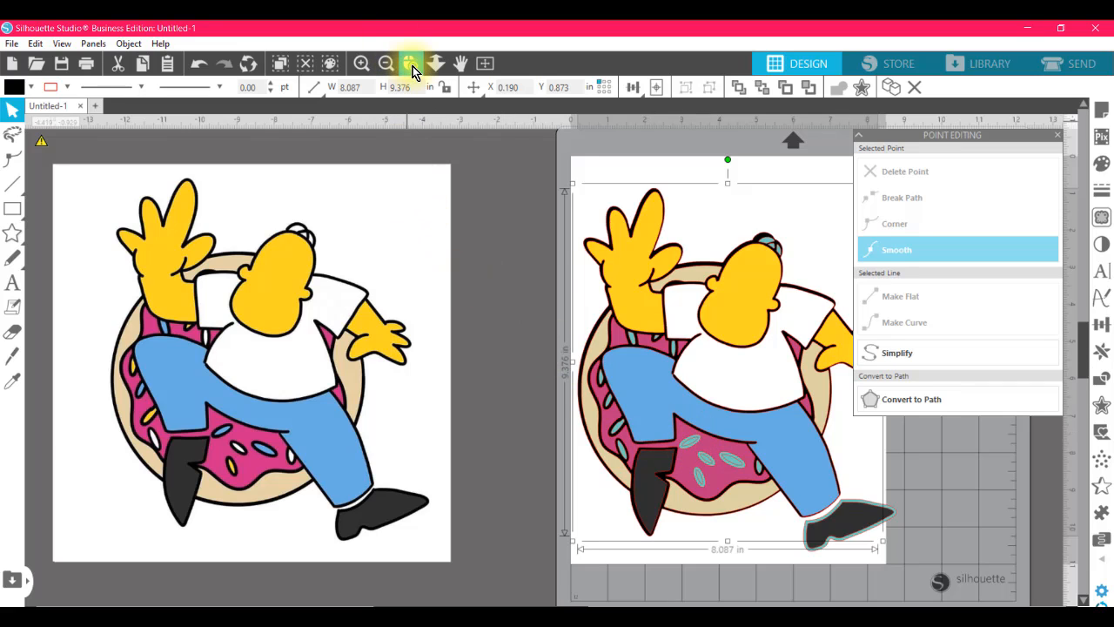
pyautogui.moveTo(555, 350); pyautogui.dragTo(869, 531)
pyautogui.press('Escape')
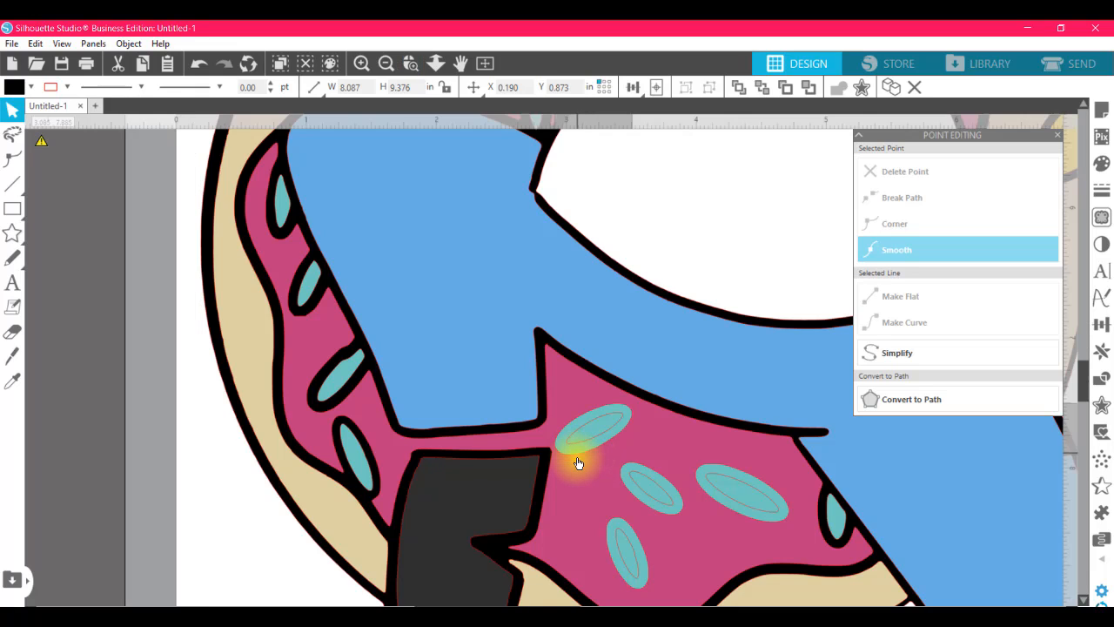
pyautogui.click(578, 458)
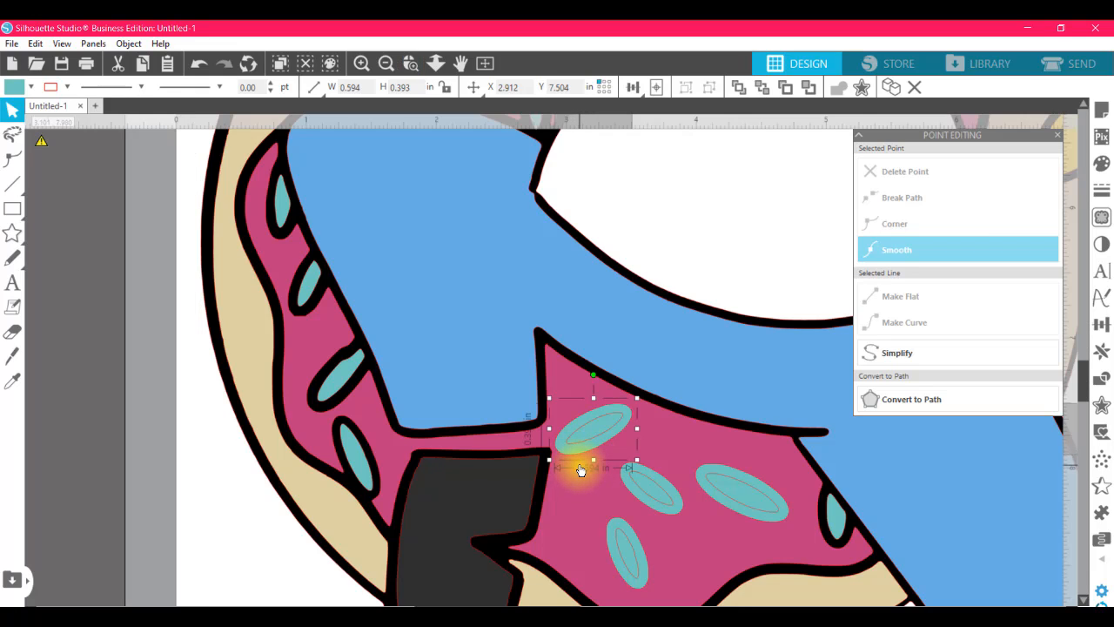
pyautogui.click(680, 438)
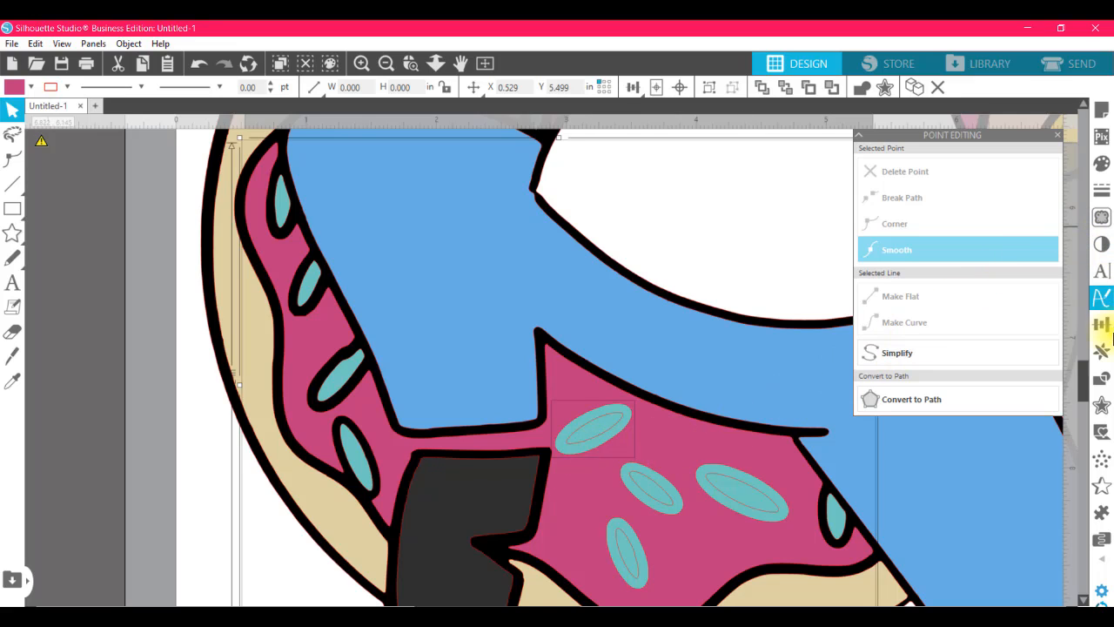
pyautogui.click(1103, 383)
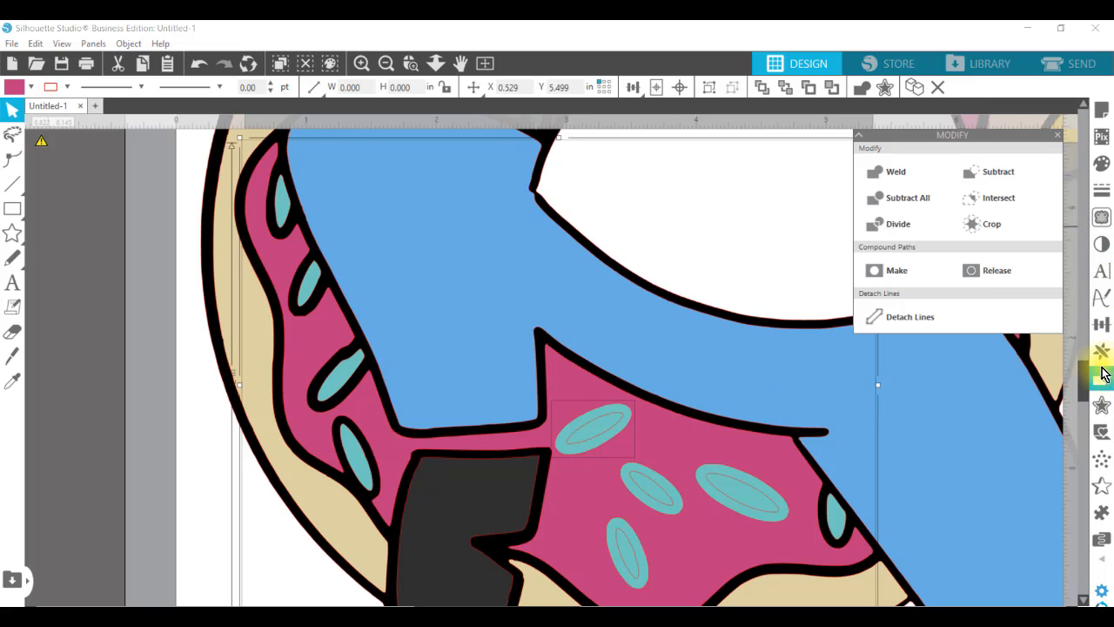
pyautogui.click(997, 177)
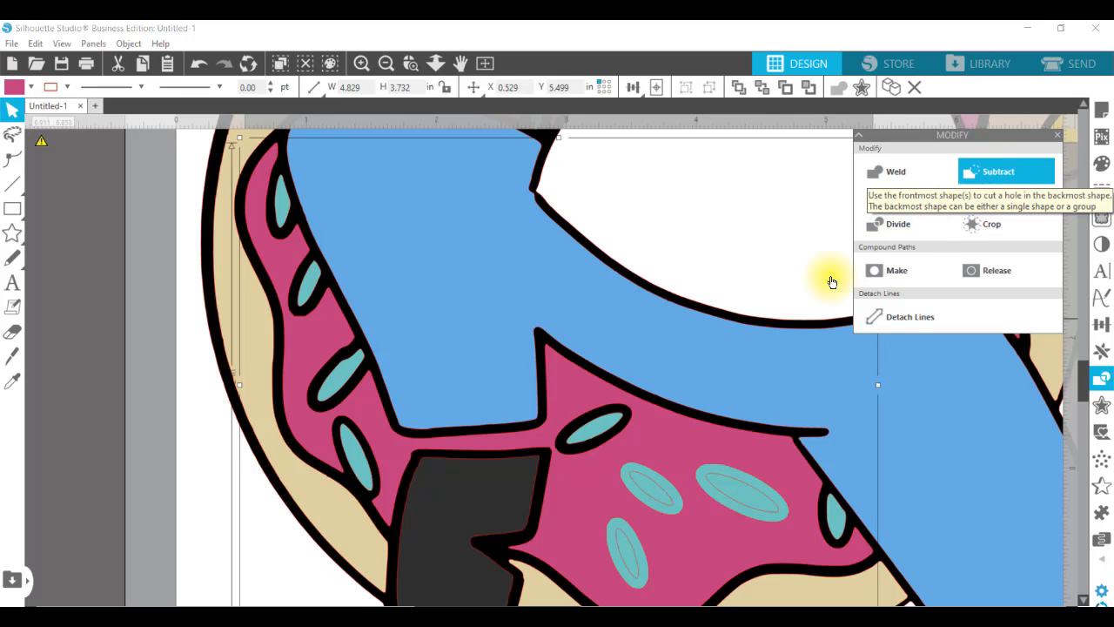
# Step: Shift the large lower icing piece slightly to the right, to X 0.551 in, within its black outline
pyautogui.moveTo(593, 476)
pyautogui.mouseDown()
pyautogui.moveTo(480, 475)
pyautogui.moveTo(310, 447)
pyautogui.moveTo(463, 479)
pyautogui.moveTo(593, 477)
pyautogui.mouseUp()
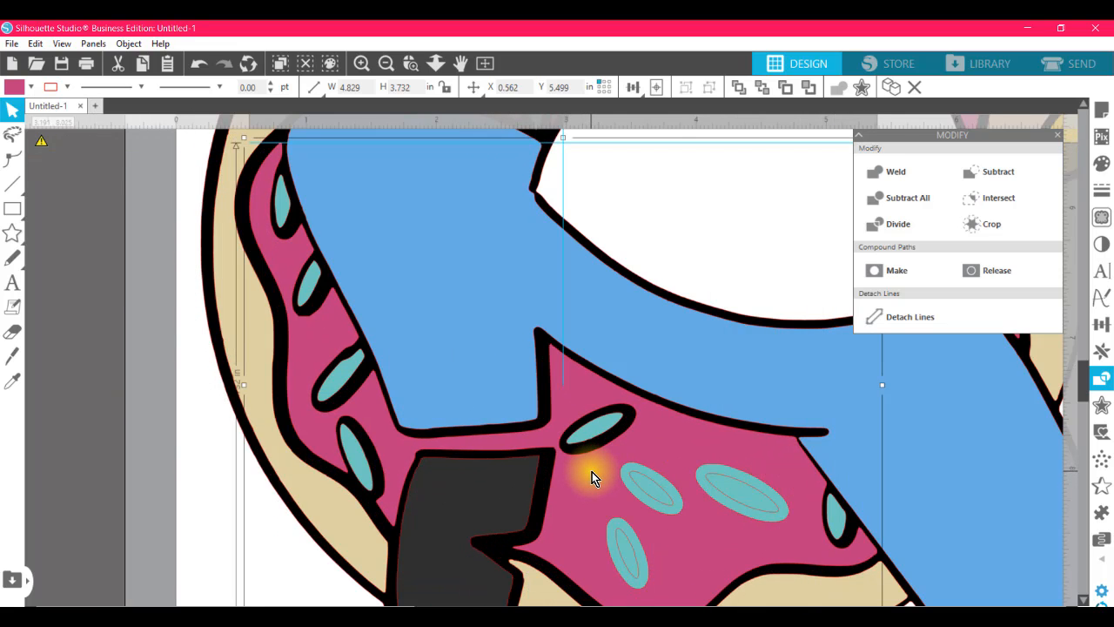
pyautogui.press('Left')
pyautogui.press('Left')
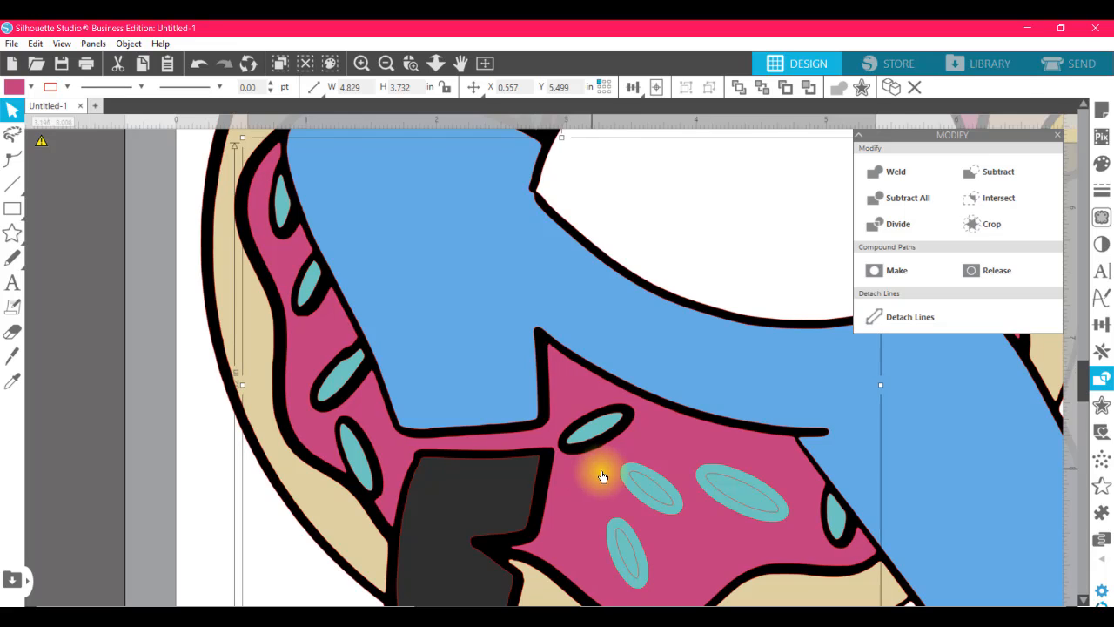
pyautogui.press('Left')
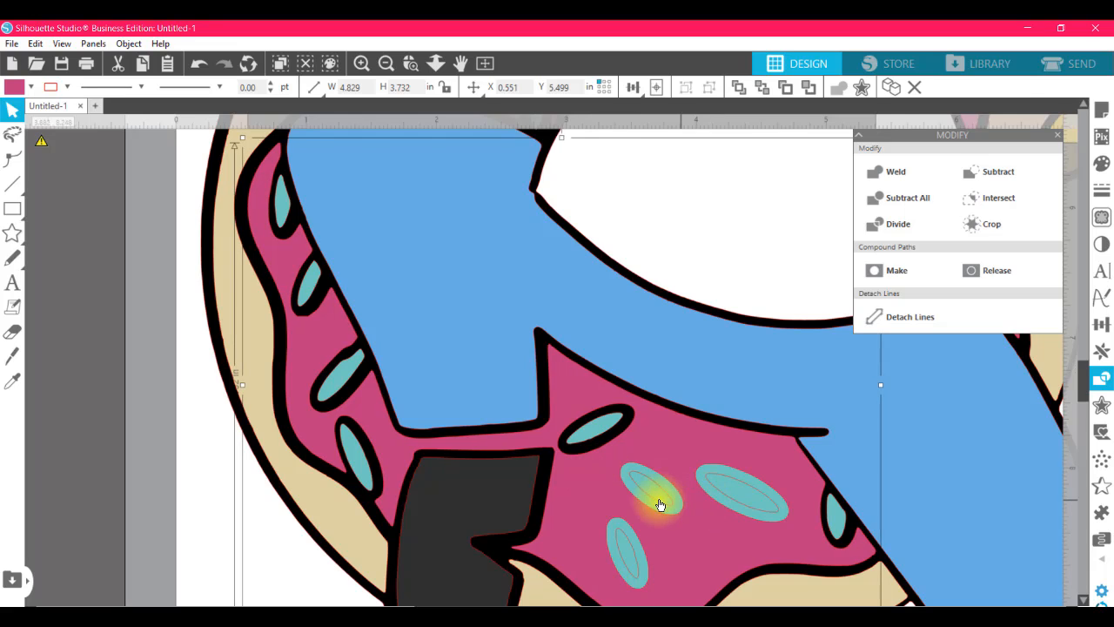
# Step: Subtract the other three free-standing sprinkles from the large icing piece, the lowest one first and the remaining two together
pyautogui.click(639, 546)
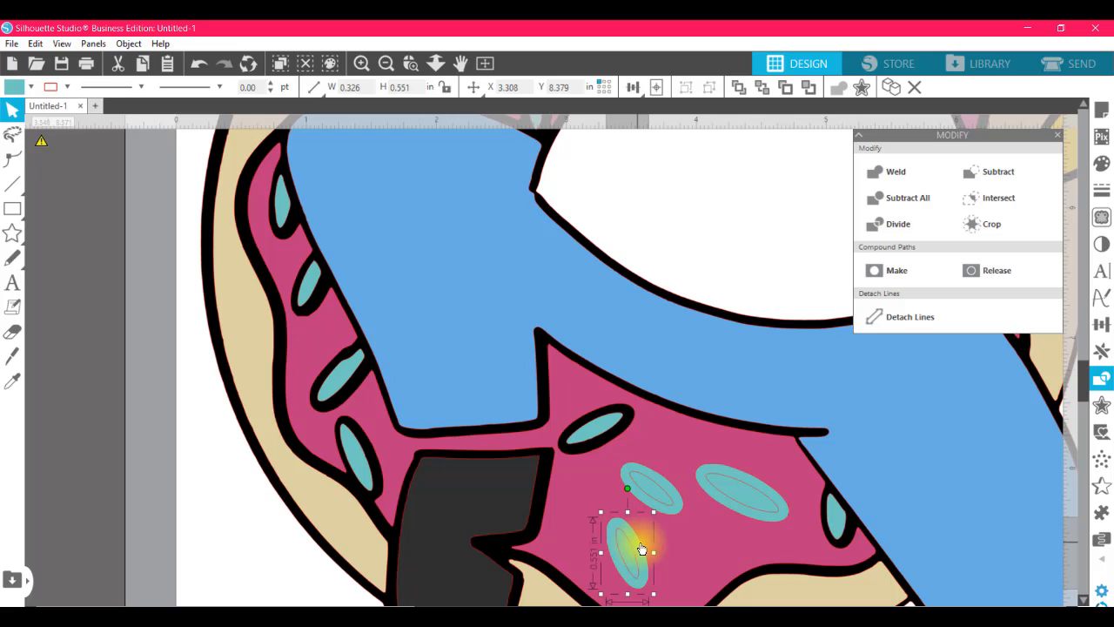
pyautogui.keyDown('shift'); pyautogui.click(691, 552); pyautogui.keyUp('shift')
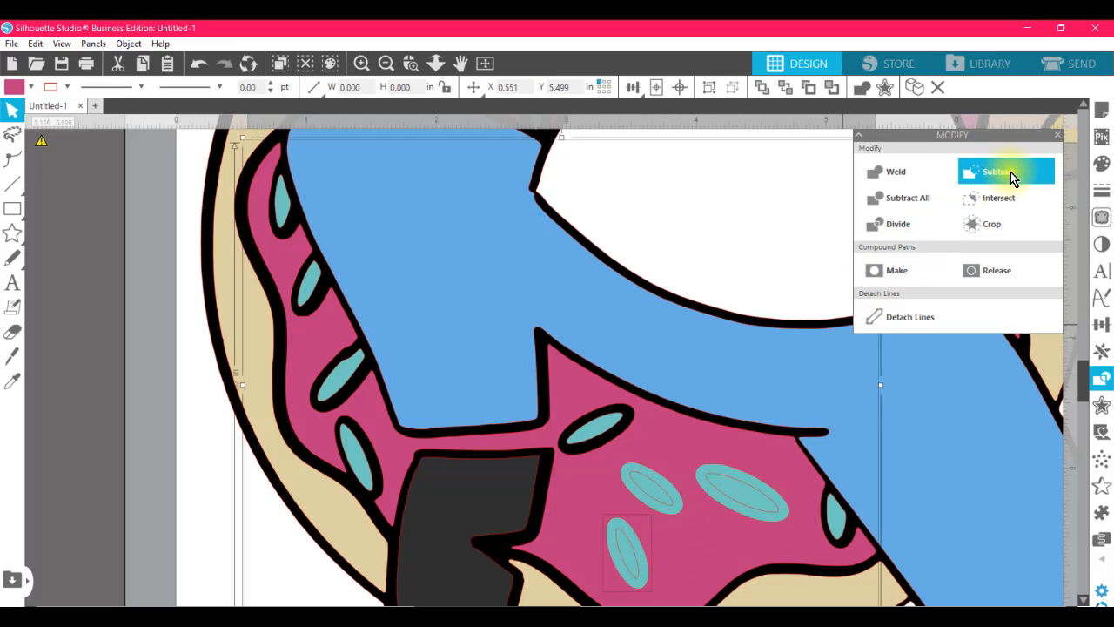
pyautogui.click(1044, 177)
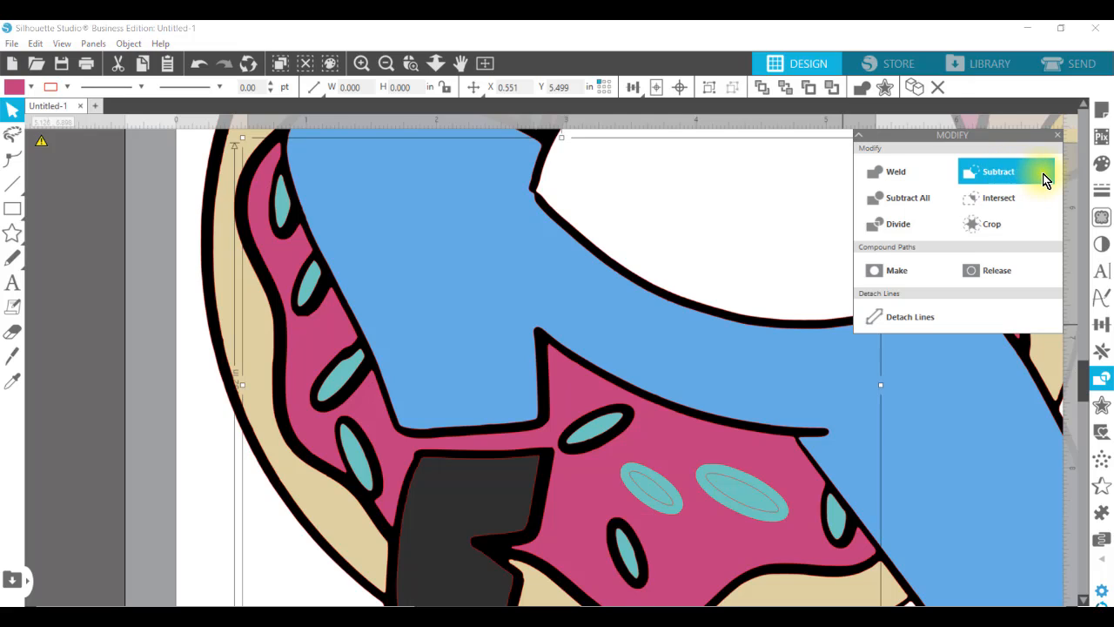
pyautogui.click(676, 513)
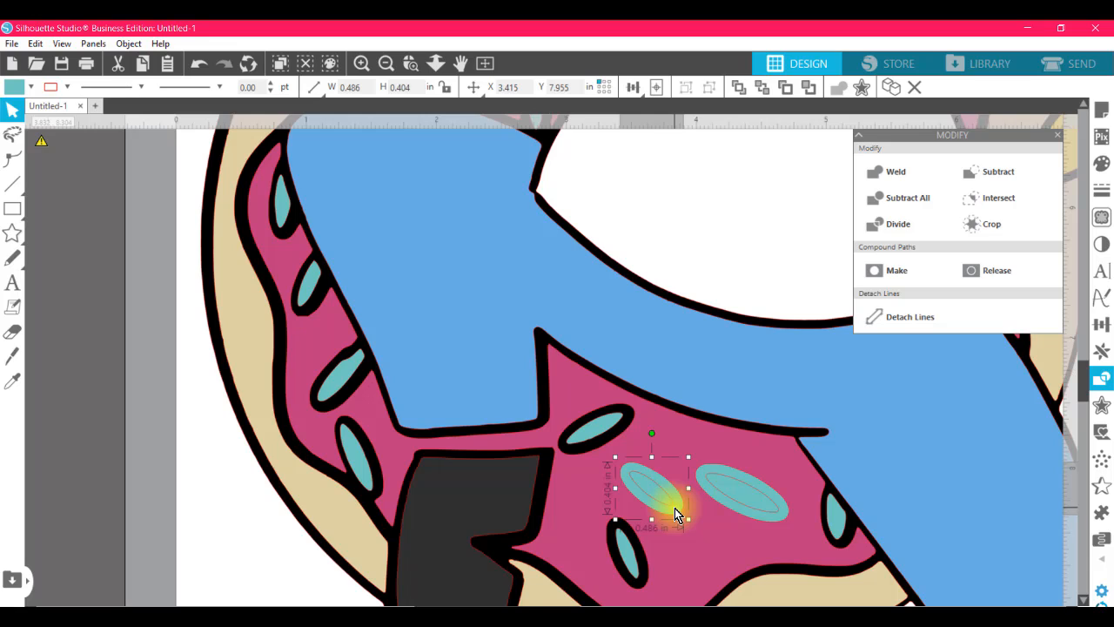
pyautogui.keyDown('shift'); pyautogui.click(763, 526); pyautogui.keyUp('shift')
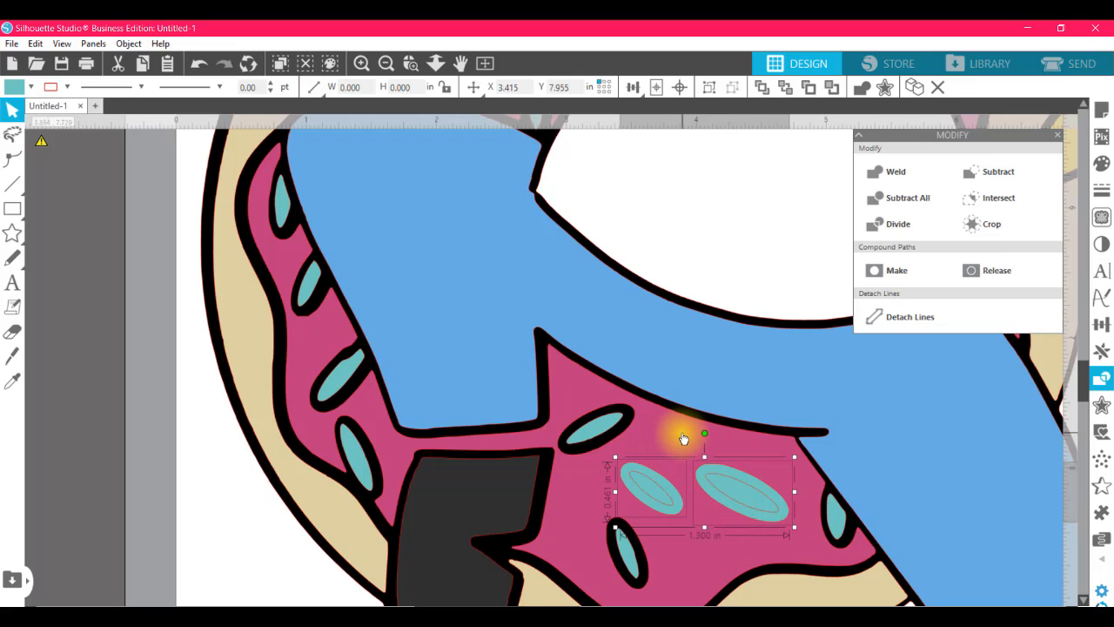
pyautogui.keyDown('shift'); pyautogui.click(683, 440); pyautogui.keyUp('shift')
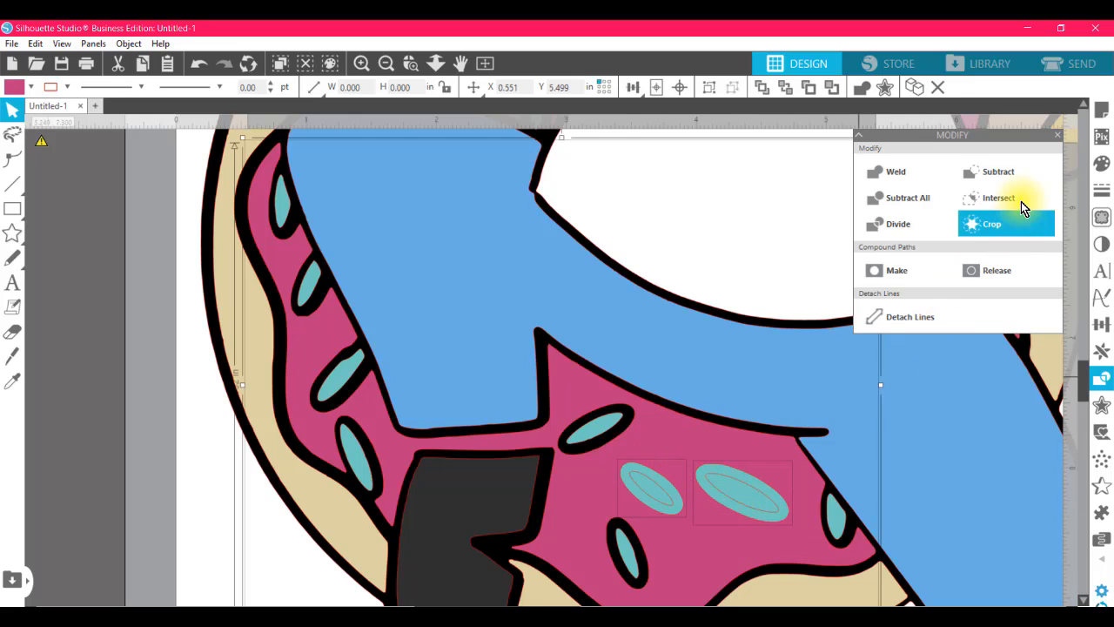
pyautogui.click(1011, 170)
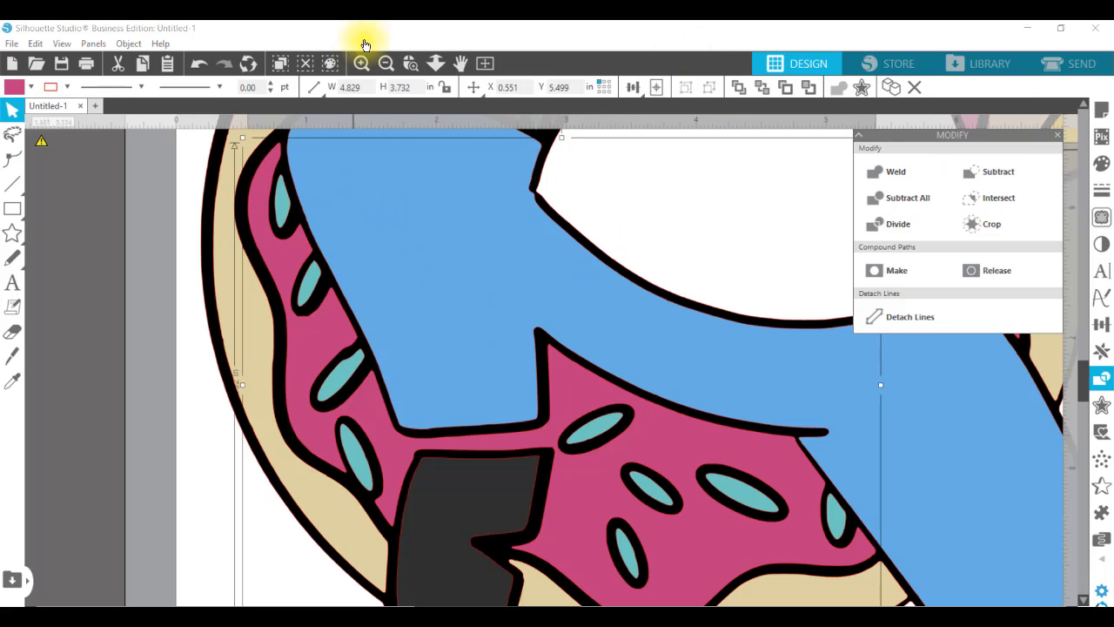
# Step: Fill all nine teal sprinkles on the large lower icing piece with red
pyautogui.click(281, 215)
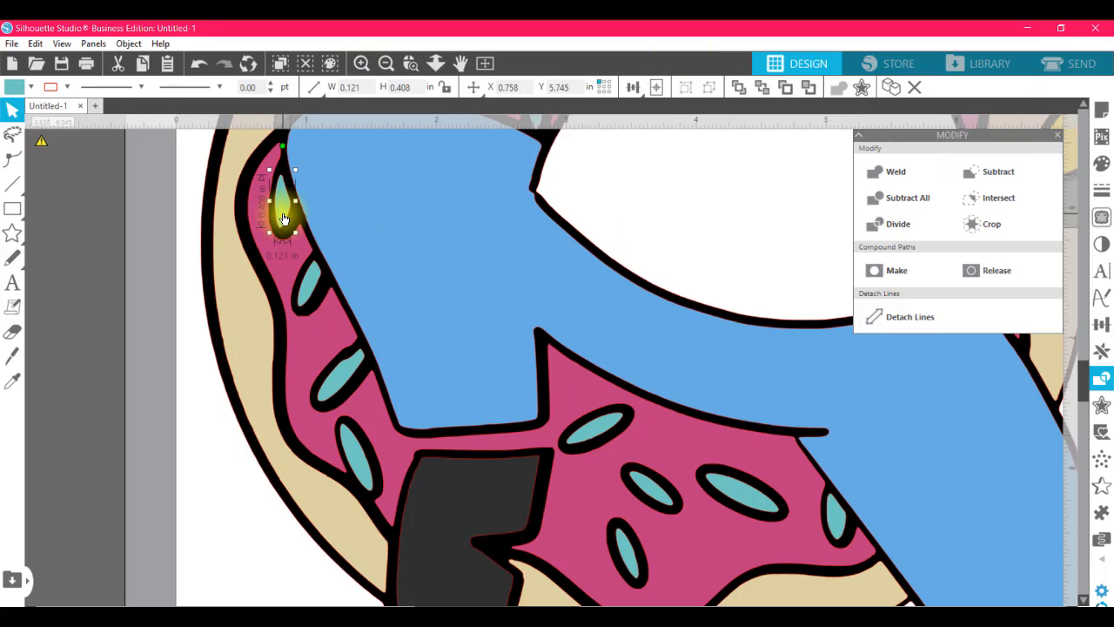
pyautogui.keyDown('shift'); pyautogui.click(310, 283); pyautogui.keyUp('shift')
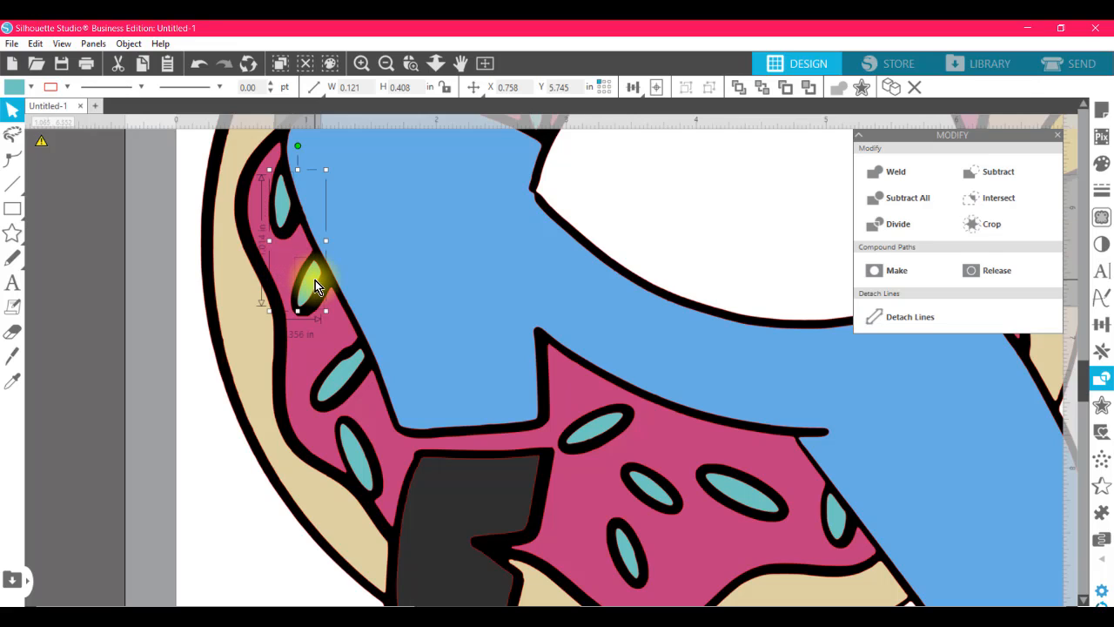
pyautogui.keyDown('shift'); pyautogui.click(348, 371); pyautogui.keyUp('shift')
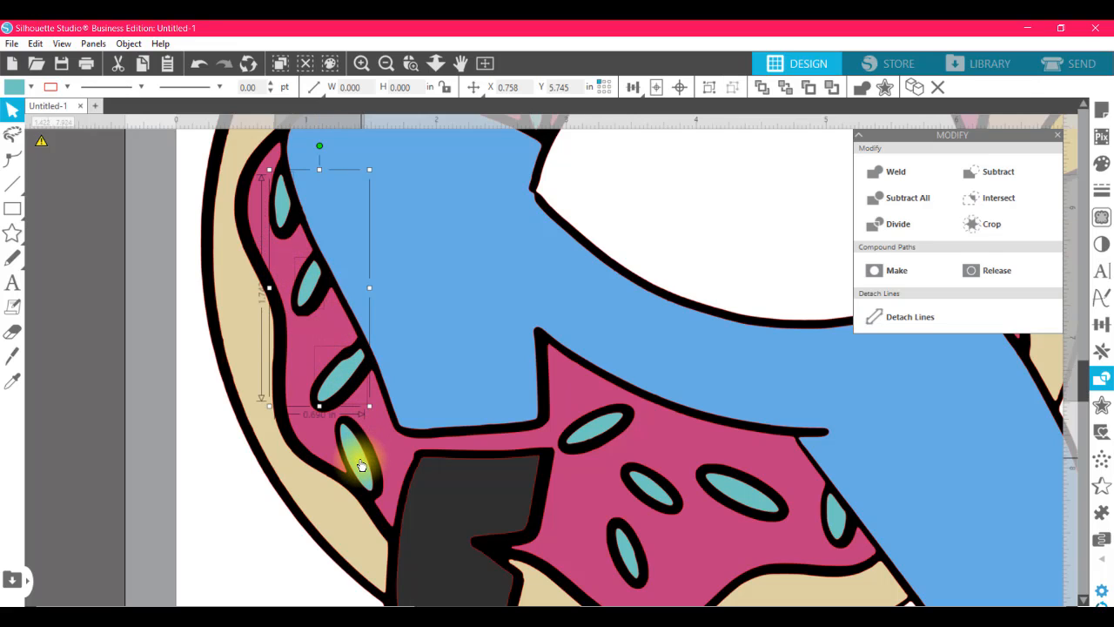
pyautogui.keyDown('shift'); pyautogui.click(364, 466); pyautogui.keyUp('shift')
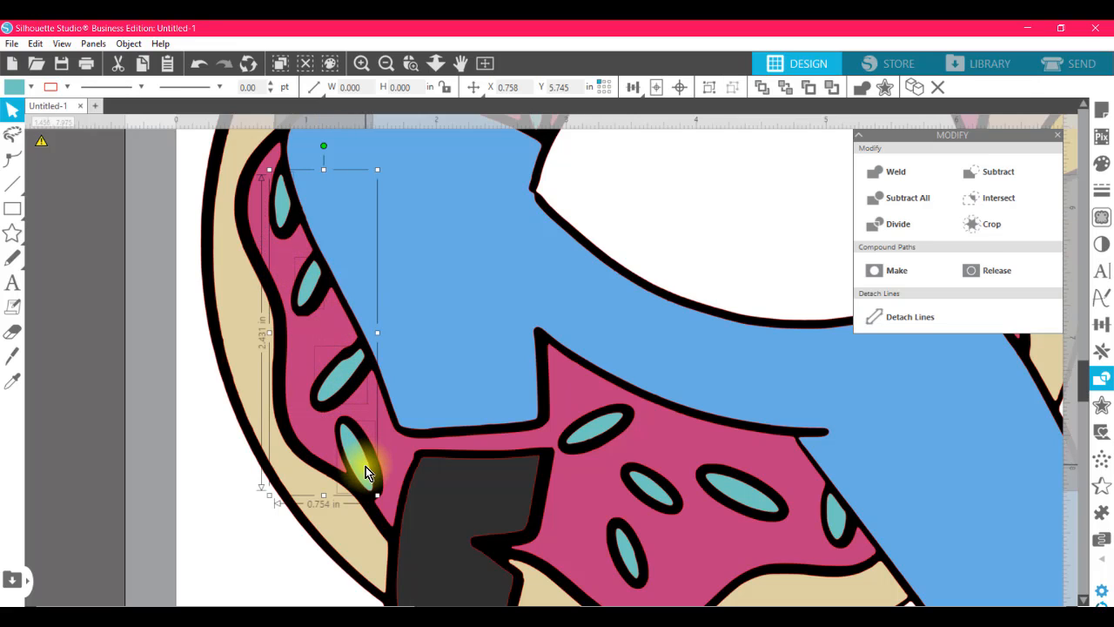
pyautogui.keyDown('shift'); pyautogui.click(598, 436); pyautogui.keyUp('shift')
pyautogui.keyDown('shift'); pyautogui.click(731, 493); pyautogui.keyUp('shift')
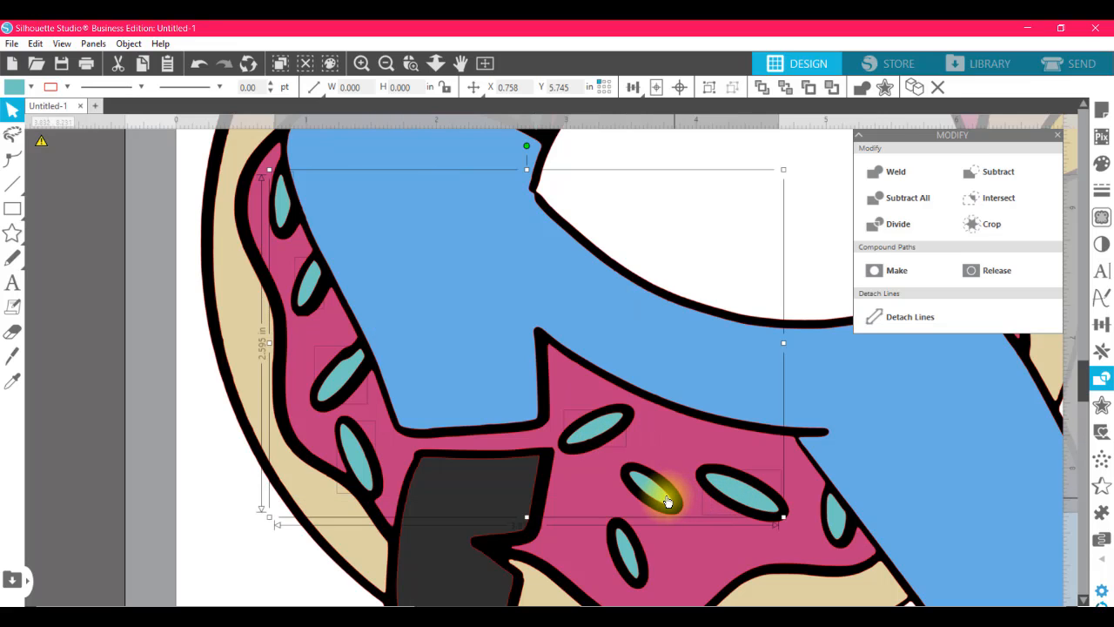
pyautogui.keyDown('shift'); pyautogui.click(627, 544); pyautogui.keyUp('shift')
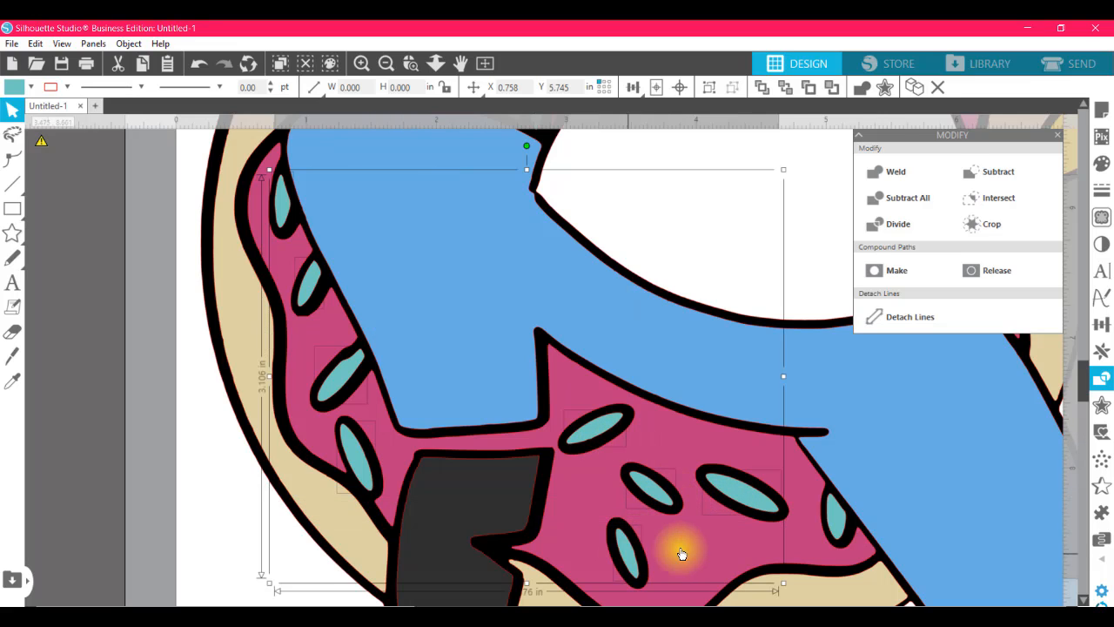
pyautogui.keyDown('shift'); pyautogui.click(839, 525); pyautogui.keyUp('shift')
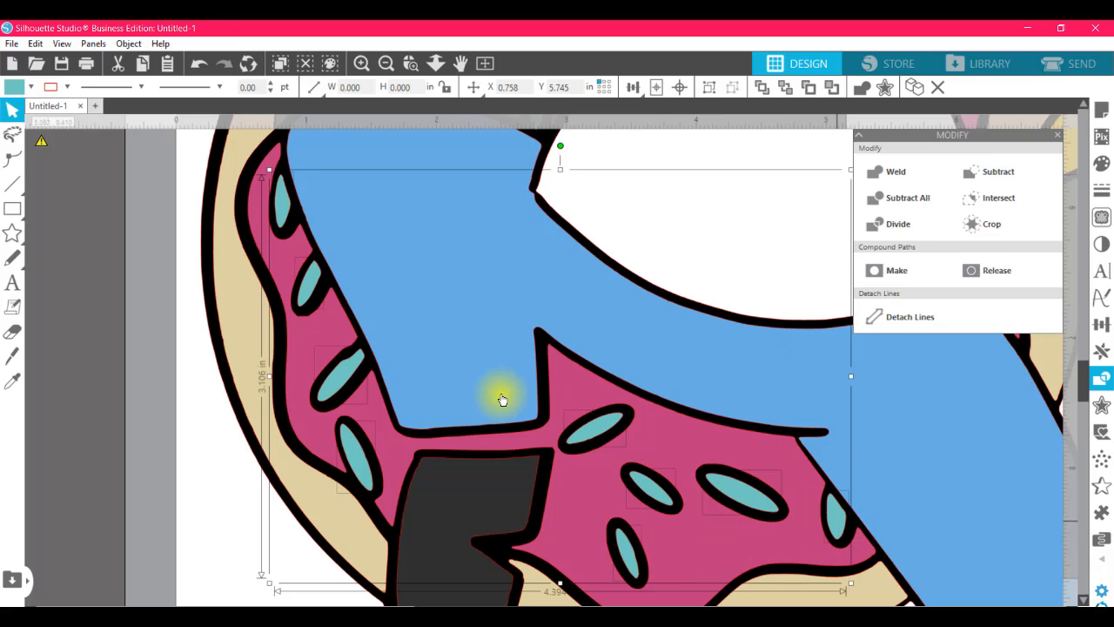
pyautogui.click(11, 89)
pyautogui.click(43, 122)
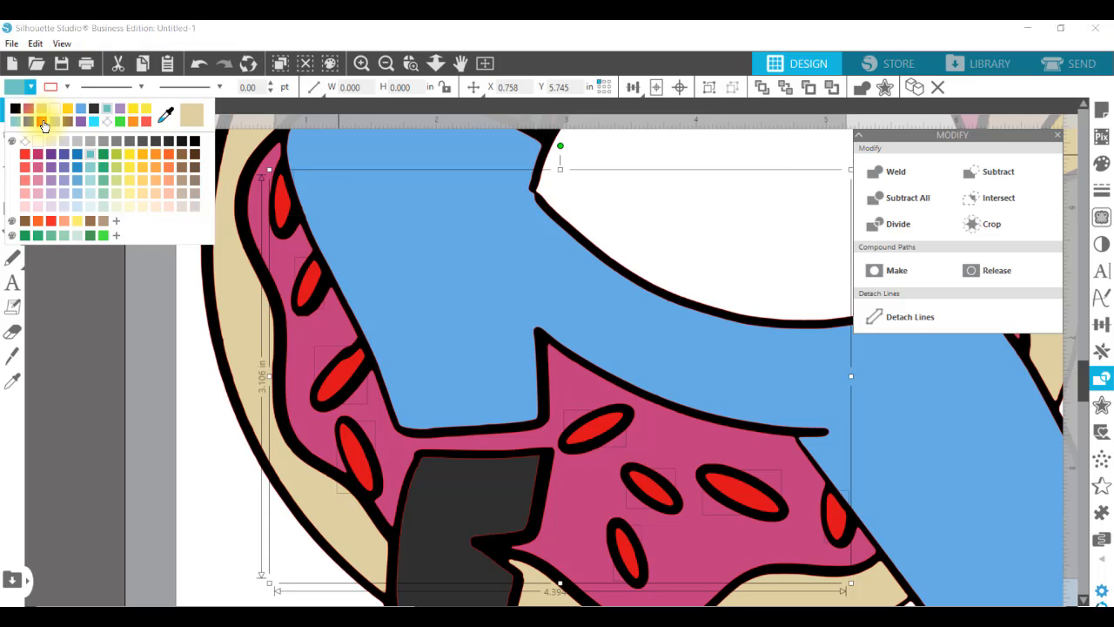
# Step: Fill the three teal sprinkles on the pink icing between the raised arm and the blue trouser knee with red
pyautogui.click(387, 64)
pyautogui.click(386, 63)
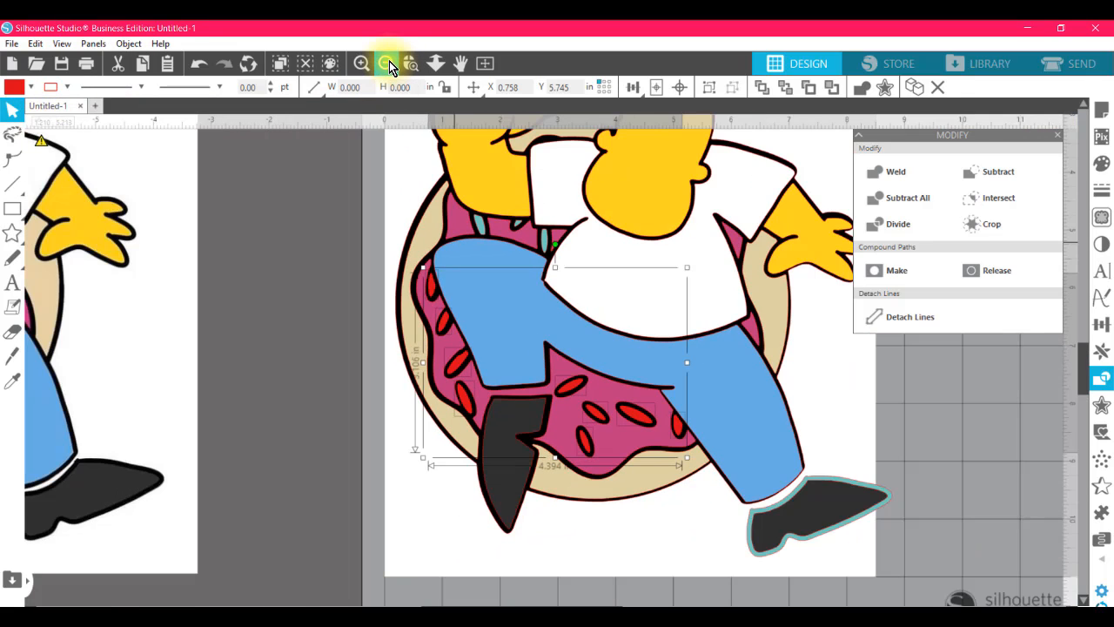
pyautogui.click(387, 64)
pyautogui.click(387, 63)
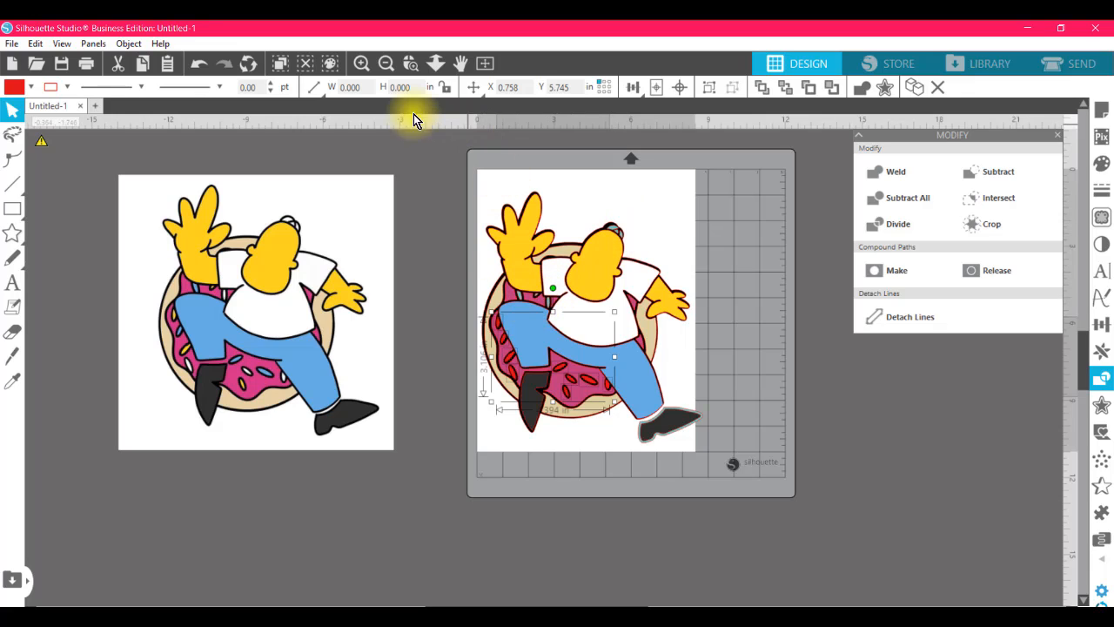
pyautogui.click(410, 67)
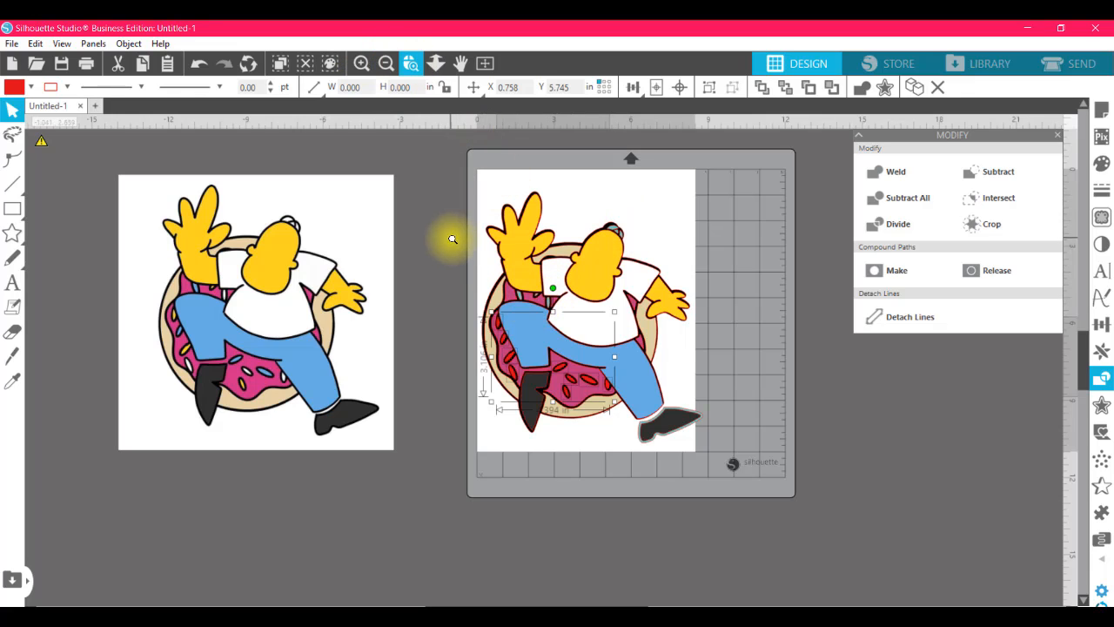
pyautogui.click(650, 340)
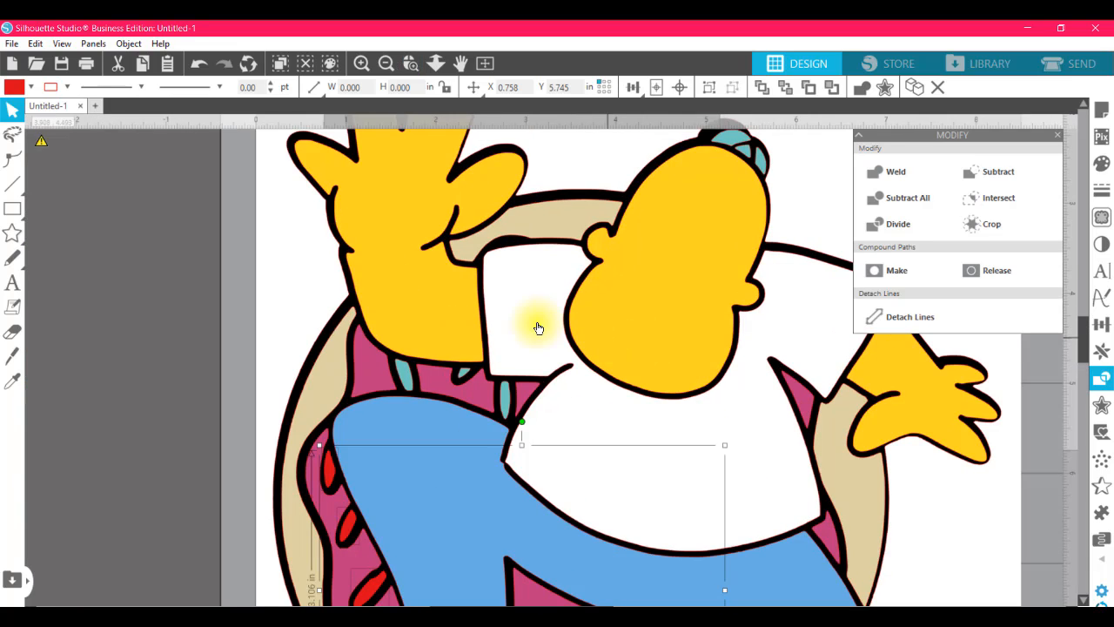
pyautogui.click(505, 397)
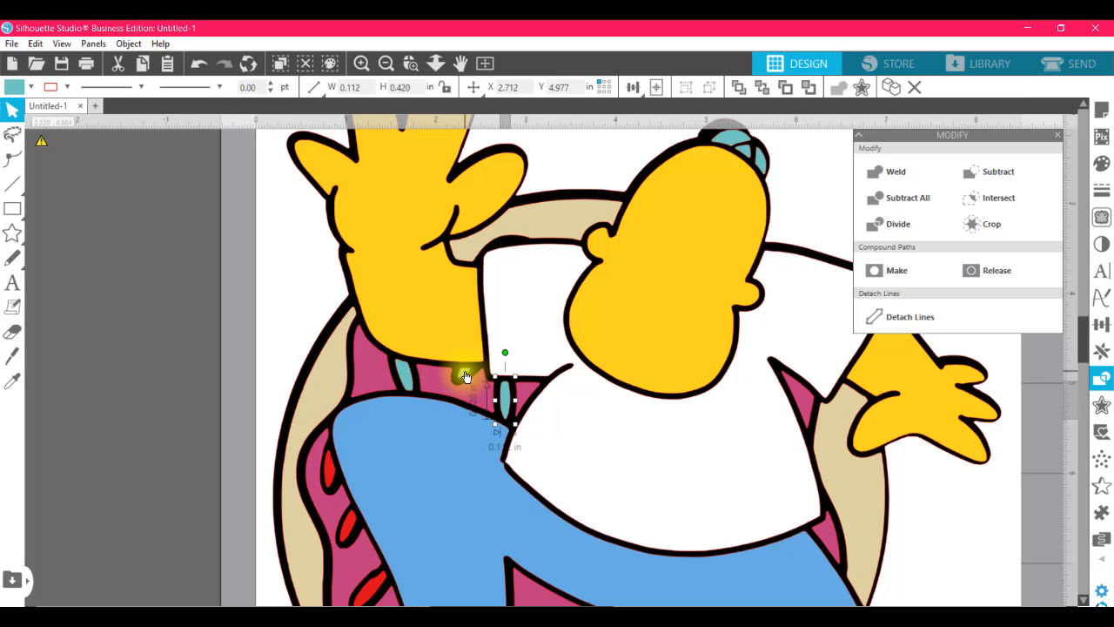
pyautogui.keyDown('shift'); pyautogui.click(403, 376); pyautogui.keyUp('shift')
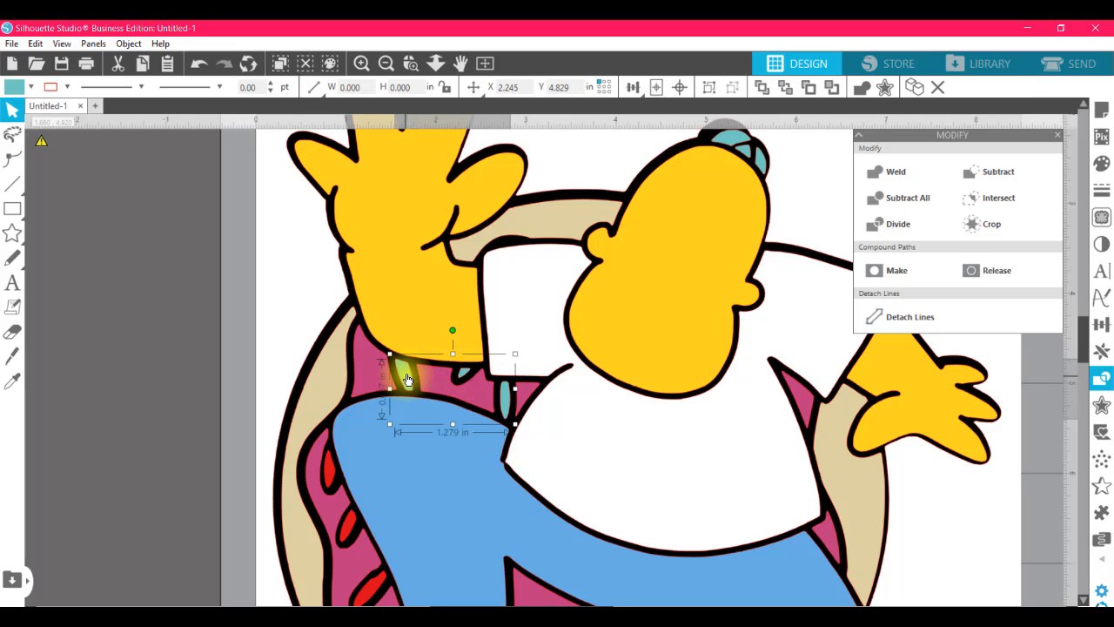
pyautogui.click(13, 88)
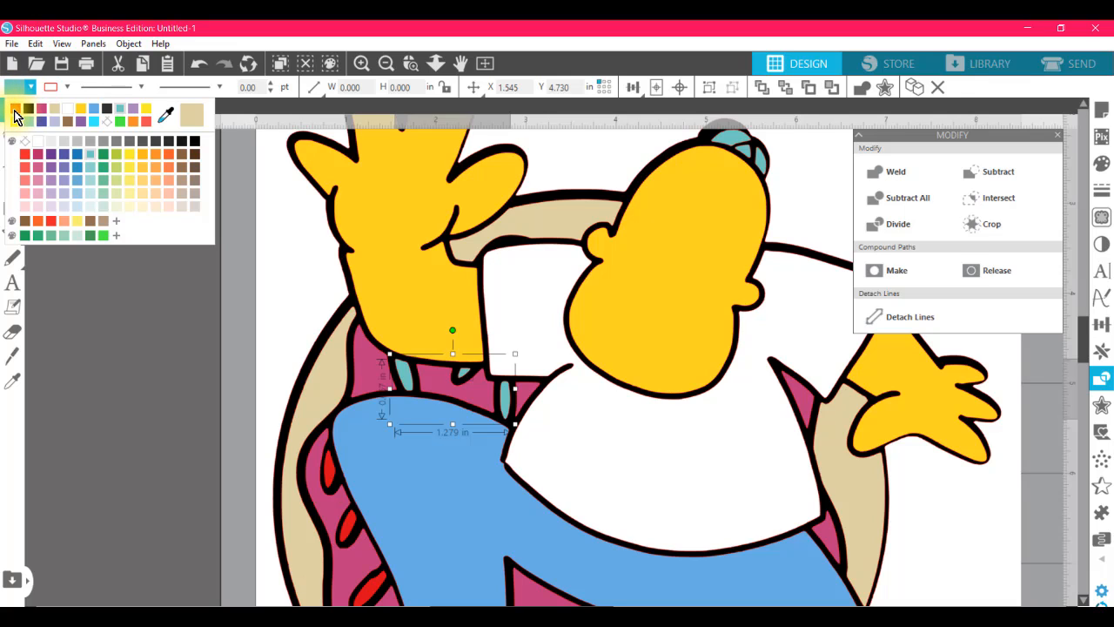
pyautogui.click(16, 109)
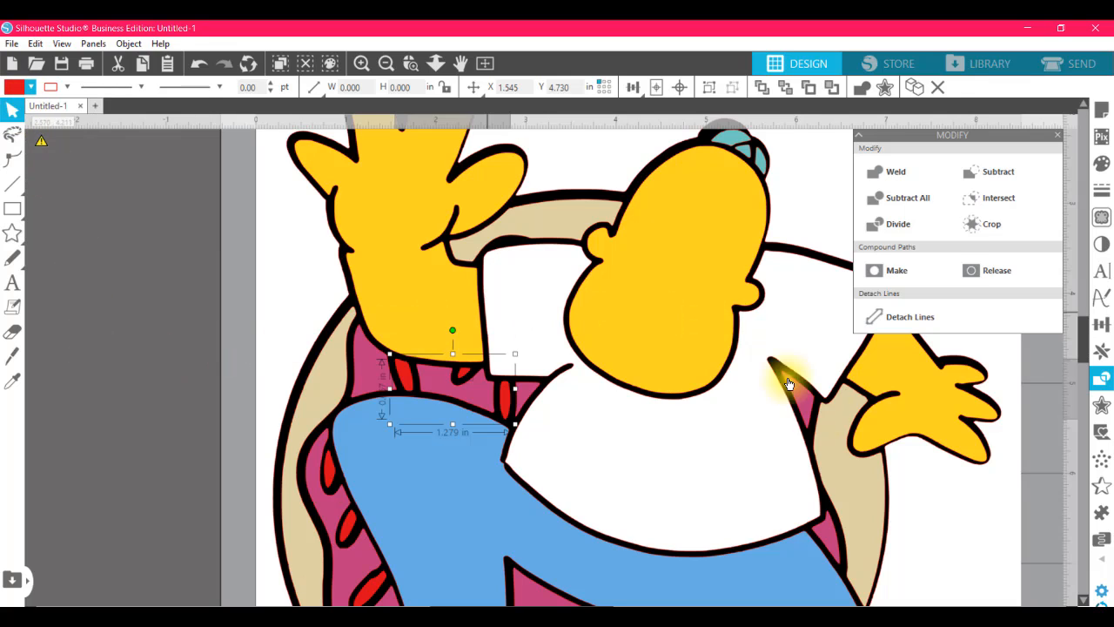
# Step: Nudge the largest teal hair piece on top of the head to X 4.994, Y 2.160 in and subtract it from the black backing outline
pyautogui.click(738, 144)
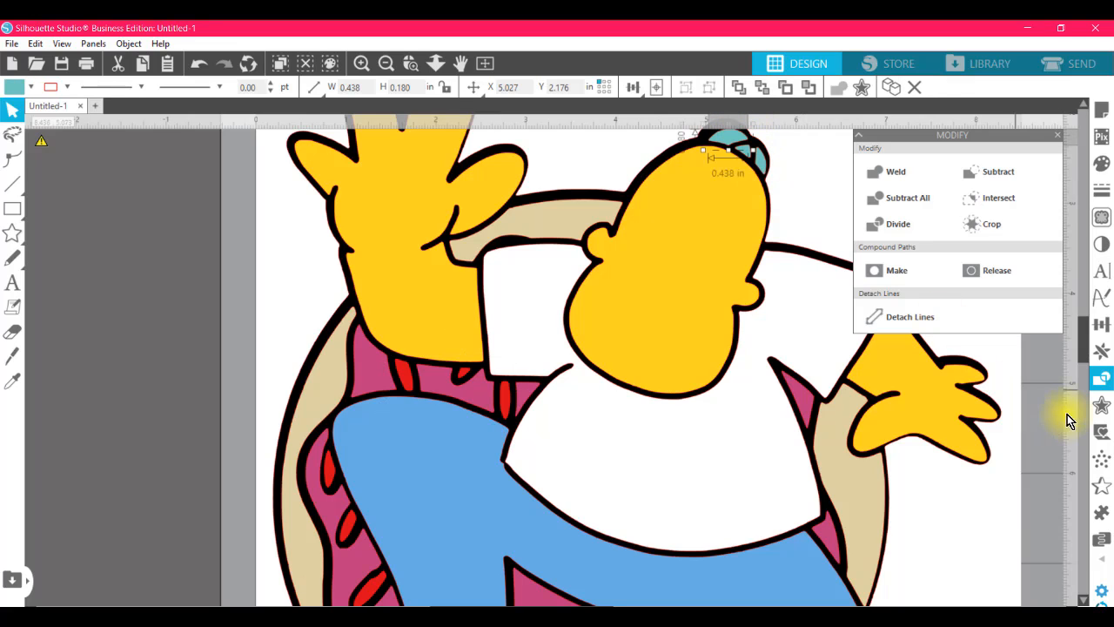
pyautogui.moveTo(1088, 353); pyautogui.dragTo(1088, 315)
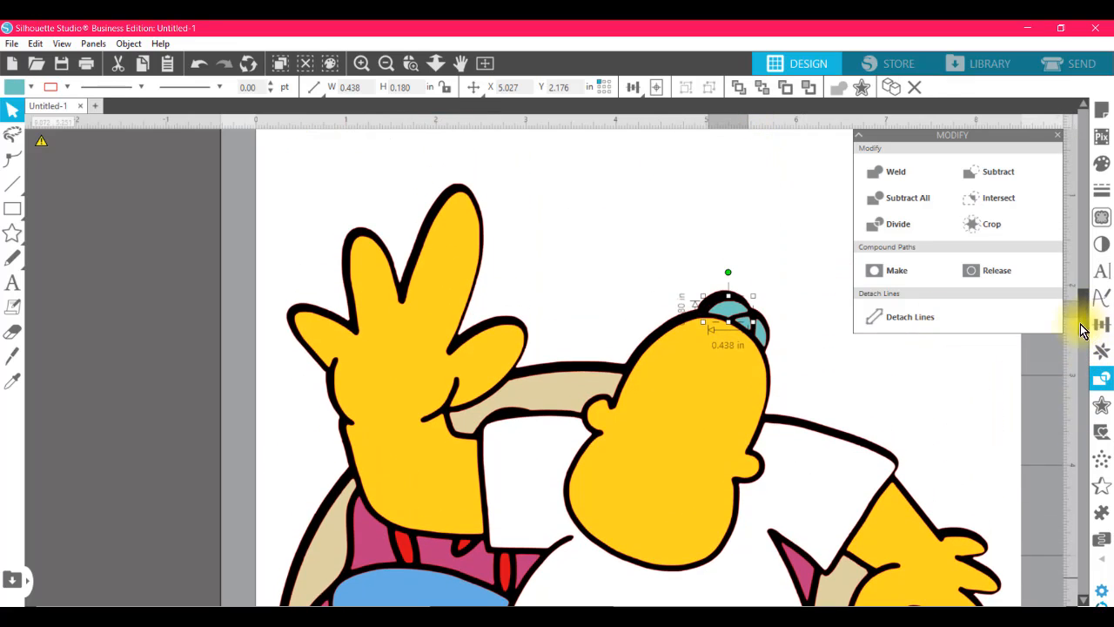
pyautogui.moveTo(732, 318); pyautogui.dragTo(723, 315)
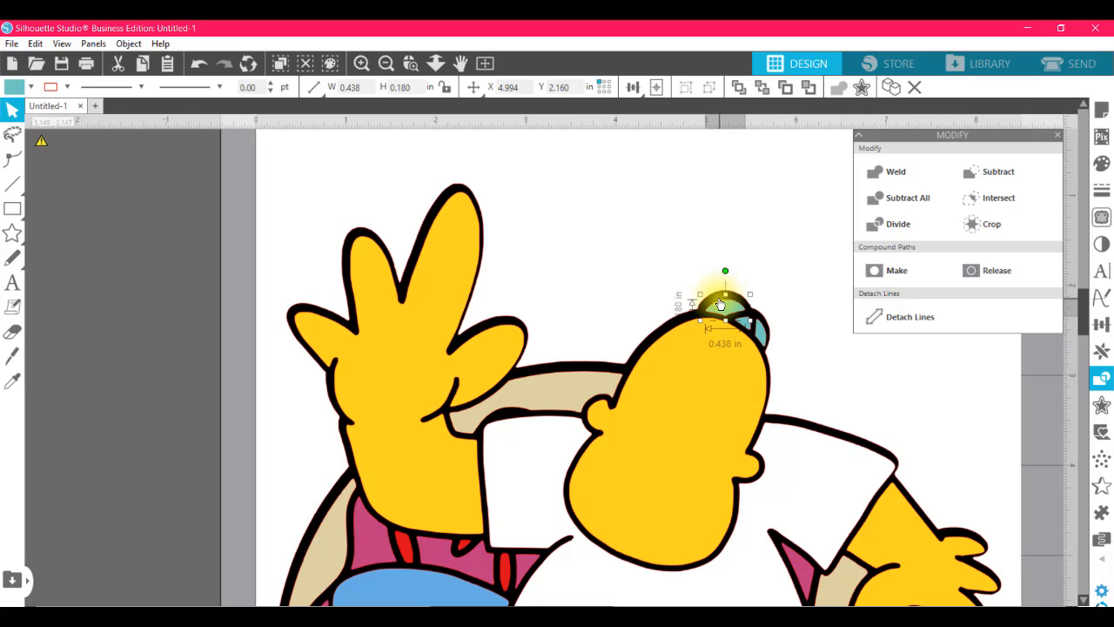
pyautogui.keyDown('shift'); pyautogui.click(719, 300); pyautogui.keyUp('shift')
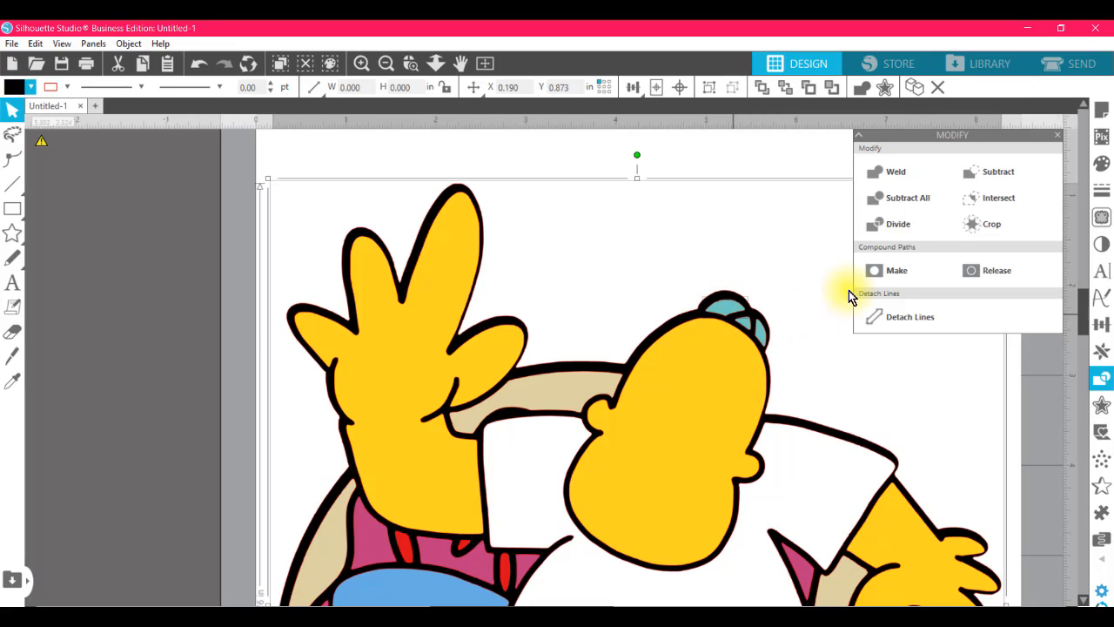
pyautogui.click(969, 174)
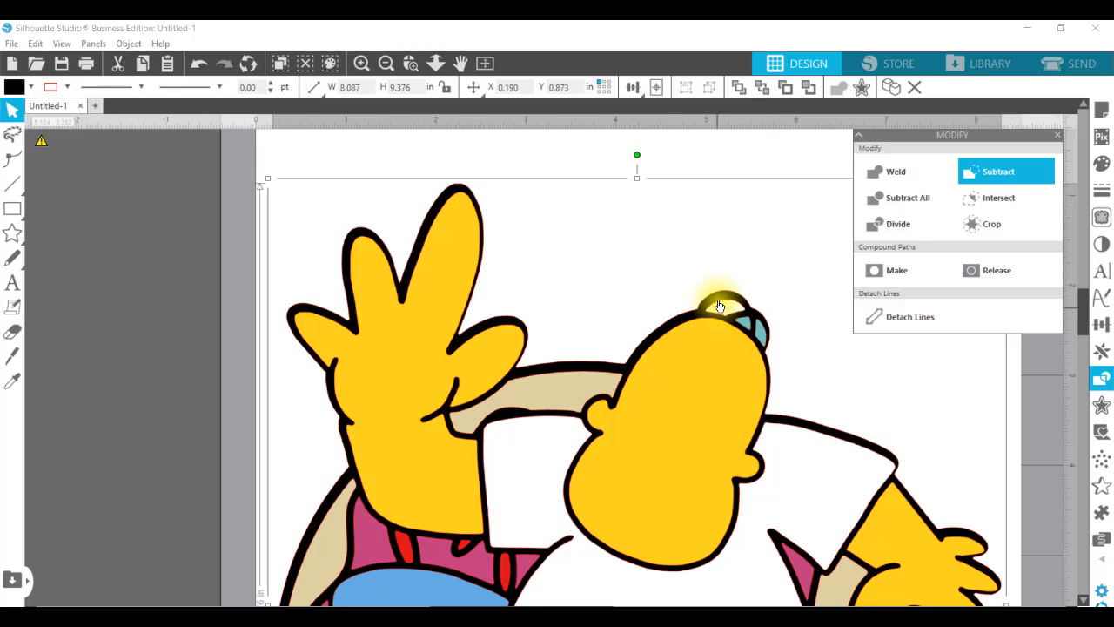
pyautogui.moveTo(722, 296); pyautogui.dragTo(730, 259)
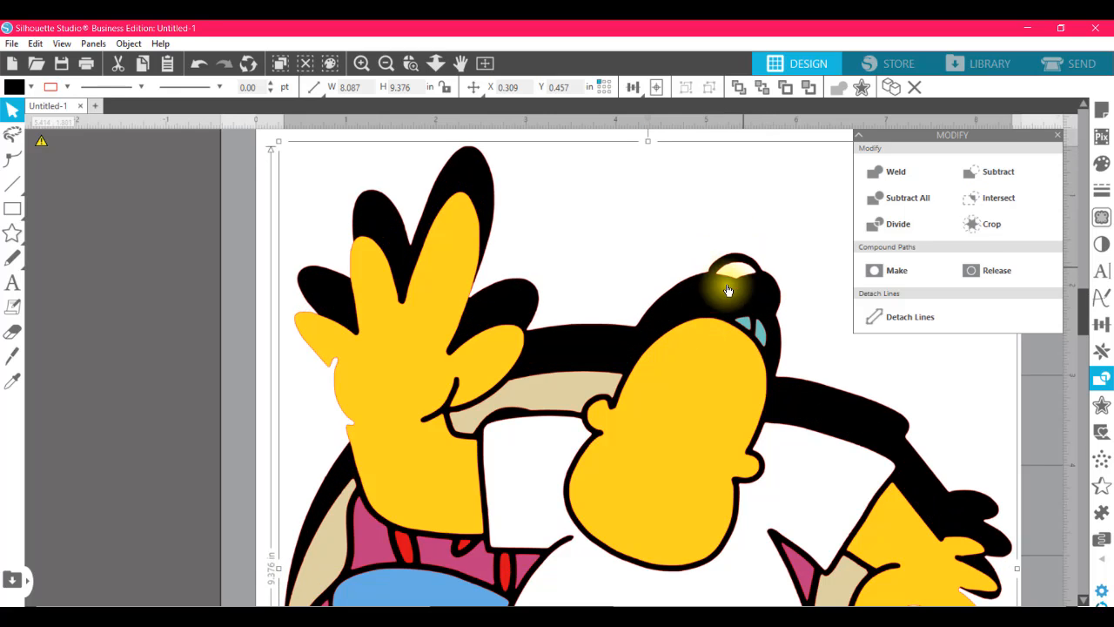
pyautogui.click(198, 63)
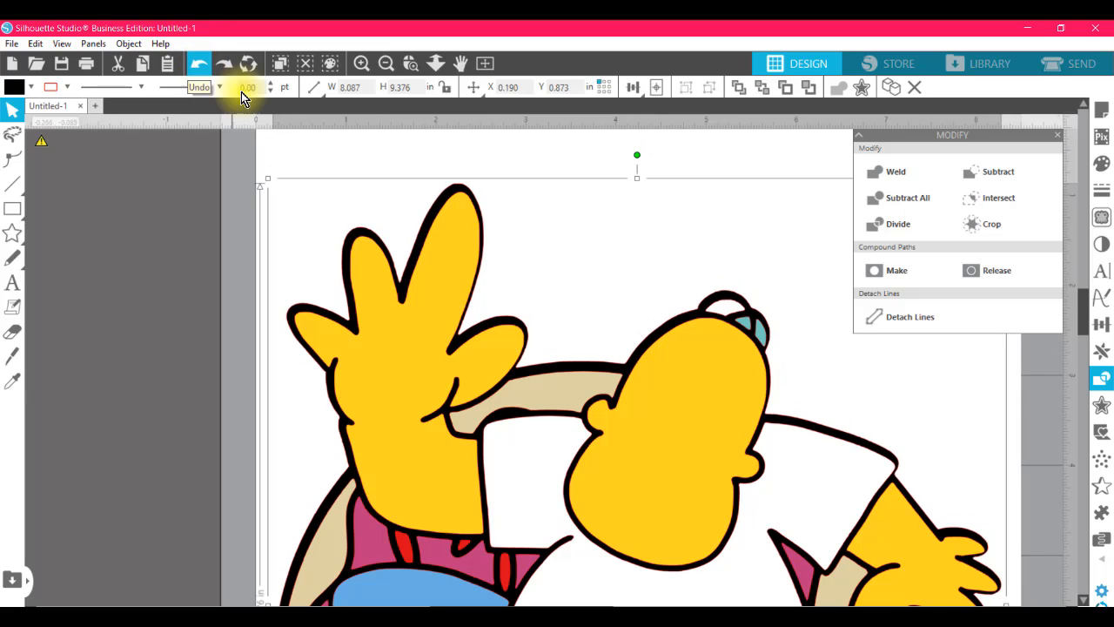
# Step: Subtract the two remaining small teal hair pieces from the black backing outline, one after the other
pyautogui.click(745, 328)
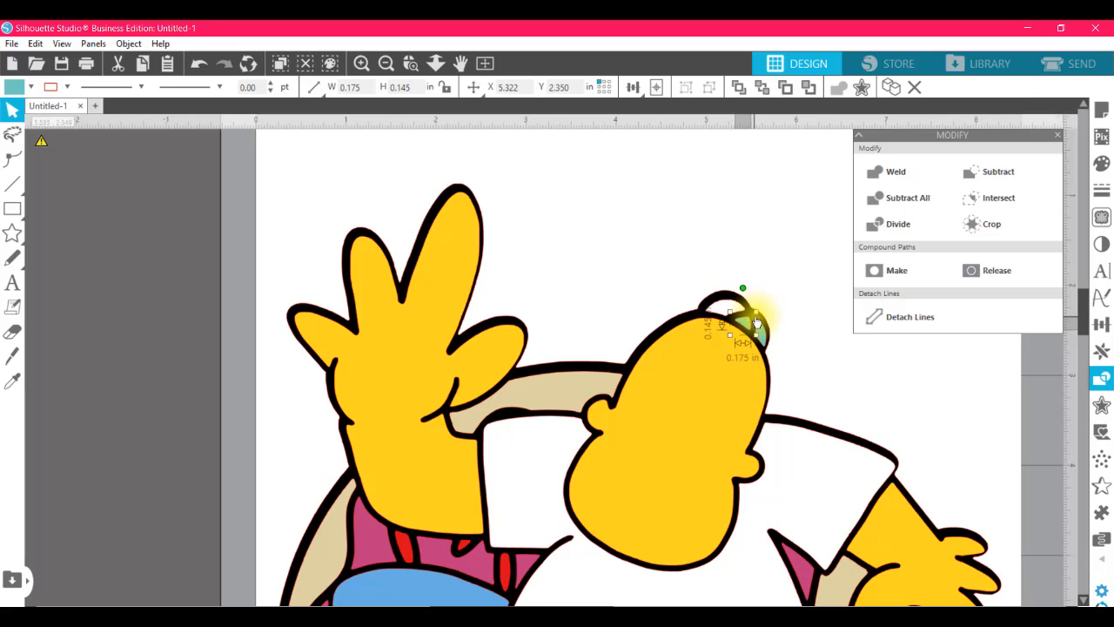
pyautogui.click(757, 324)
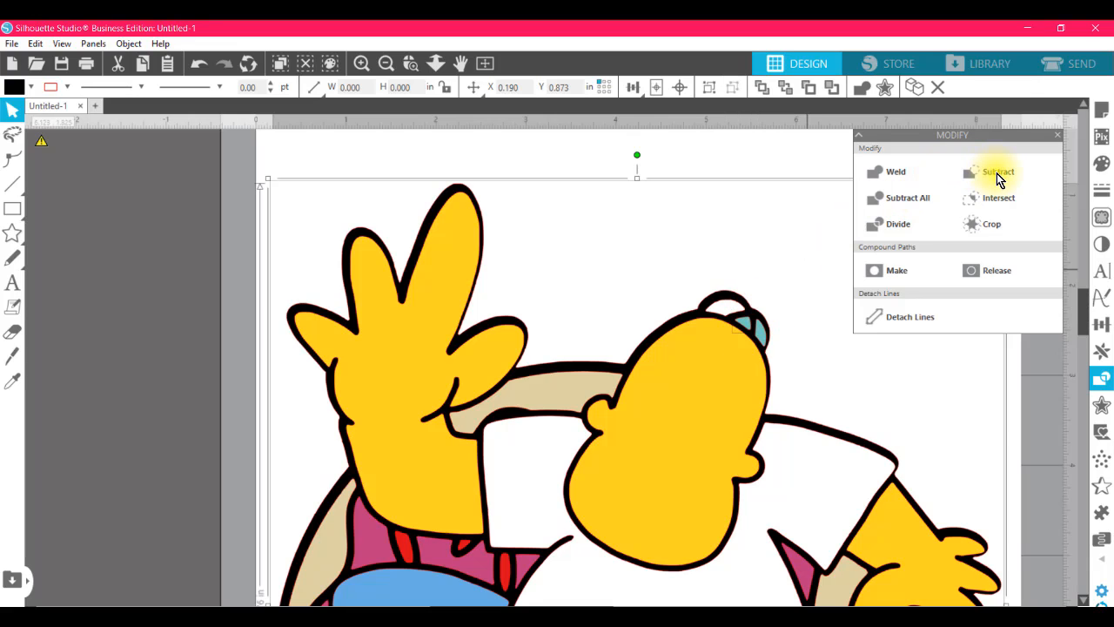
pyautogui.click(996, 174)
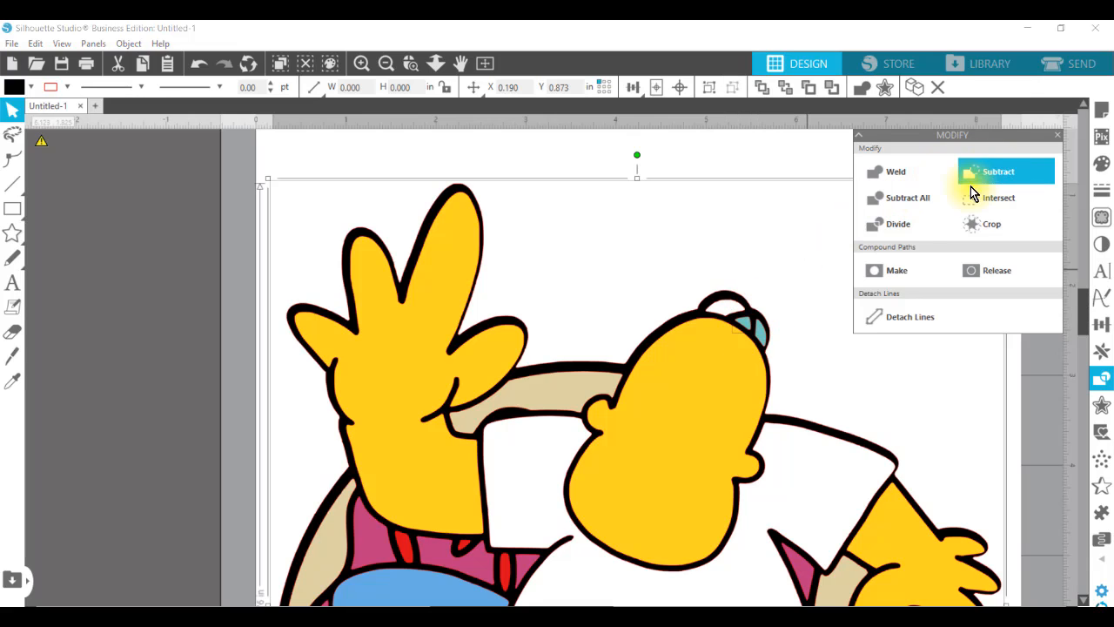
pyautogui.click(763, 333)
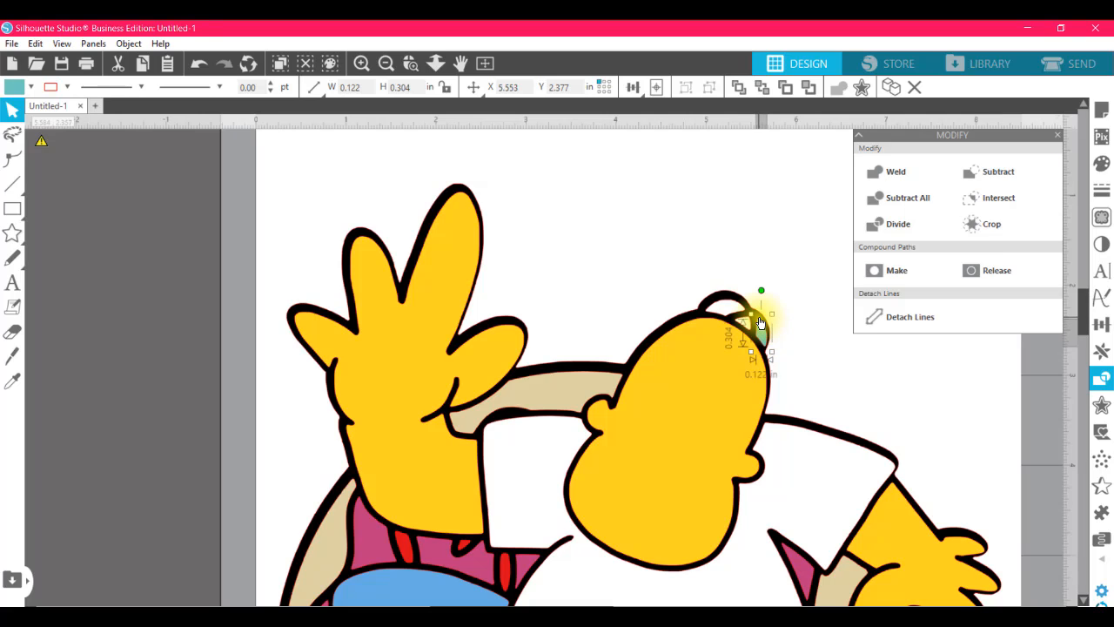
pyautogui.keyDown('shift'); pyautogui.click(760, 318); pyautogui.keyUp('shift')
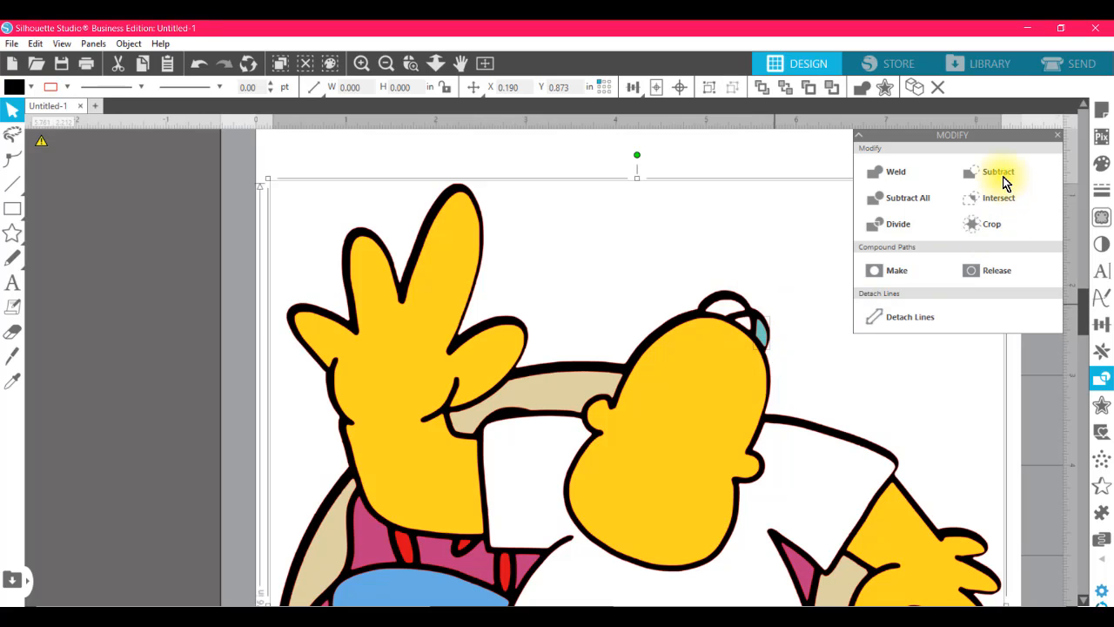
pyautogui.click(1004, 180)
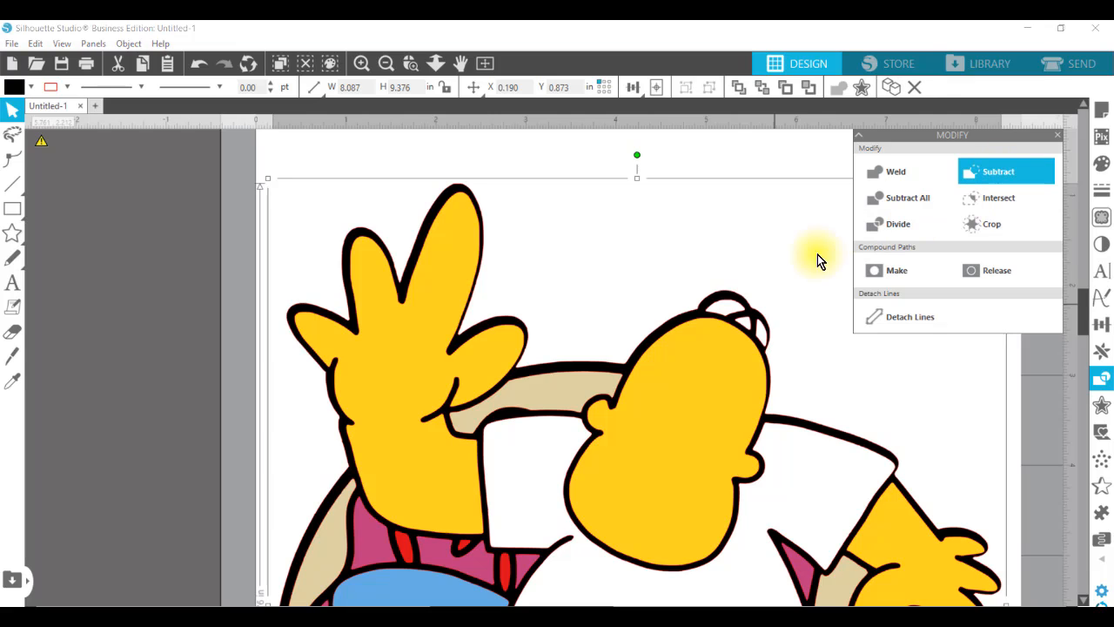
# Step: Fill the teal backing outline around the outstretched shoe below the straight trouser leg with black
pyautogui.click(390, 63)
pyautogui.click(389, 63)
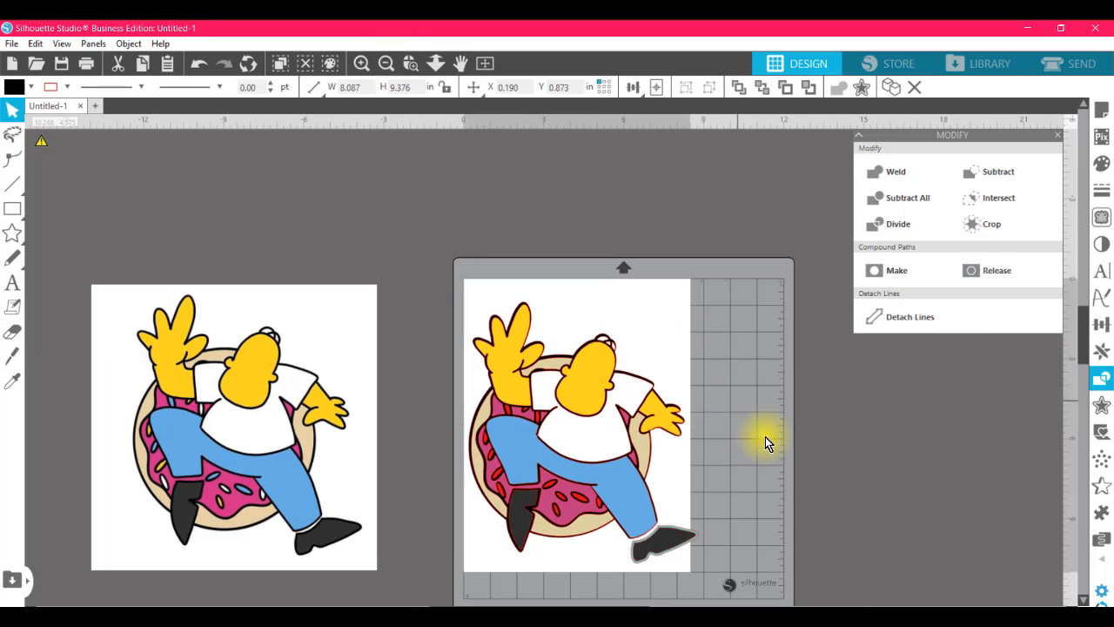
pyautogui.click(686, 549)
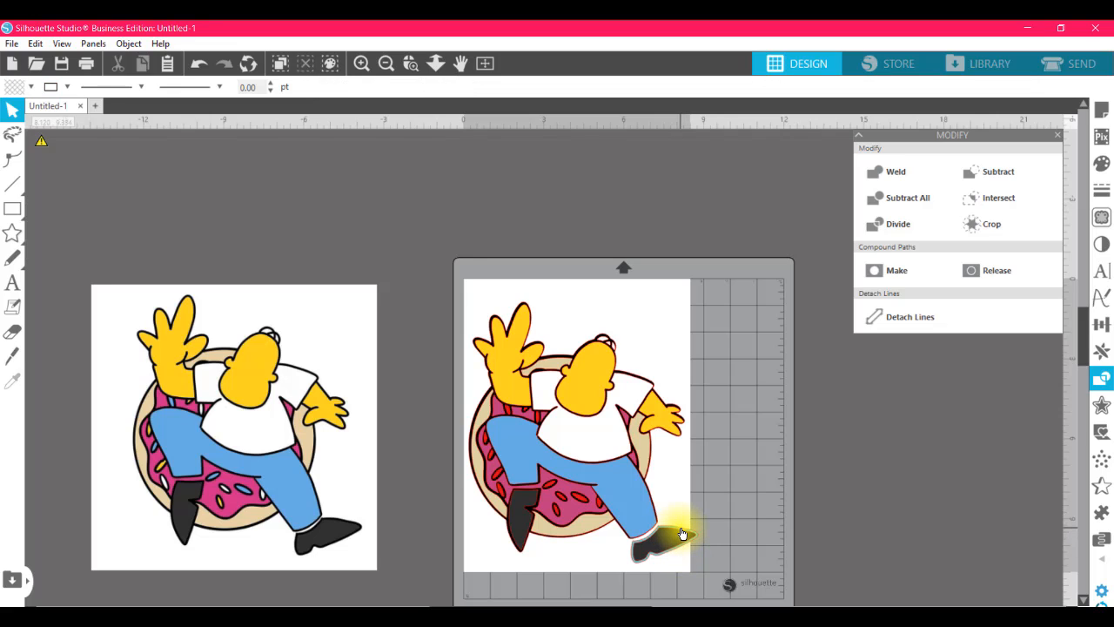
pyautogui.click(410, 63)
pyautogui.moveTo(756, 568); pyautogui.dragTo(810, 600)
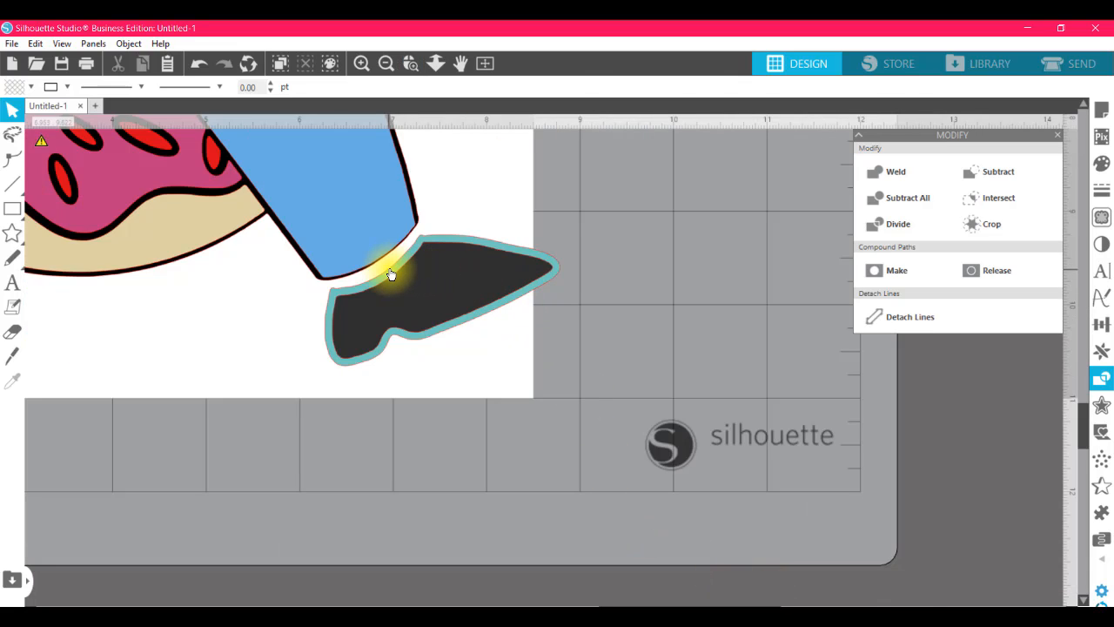
pyautogui.click(391, 268)
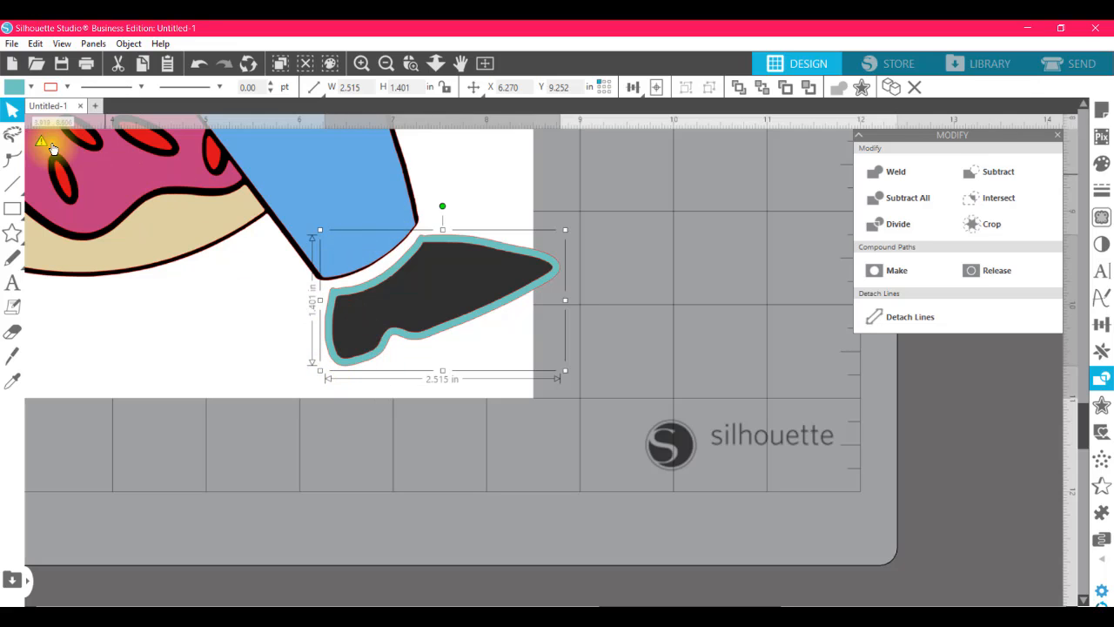
pyautogui.click(13, 89)
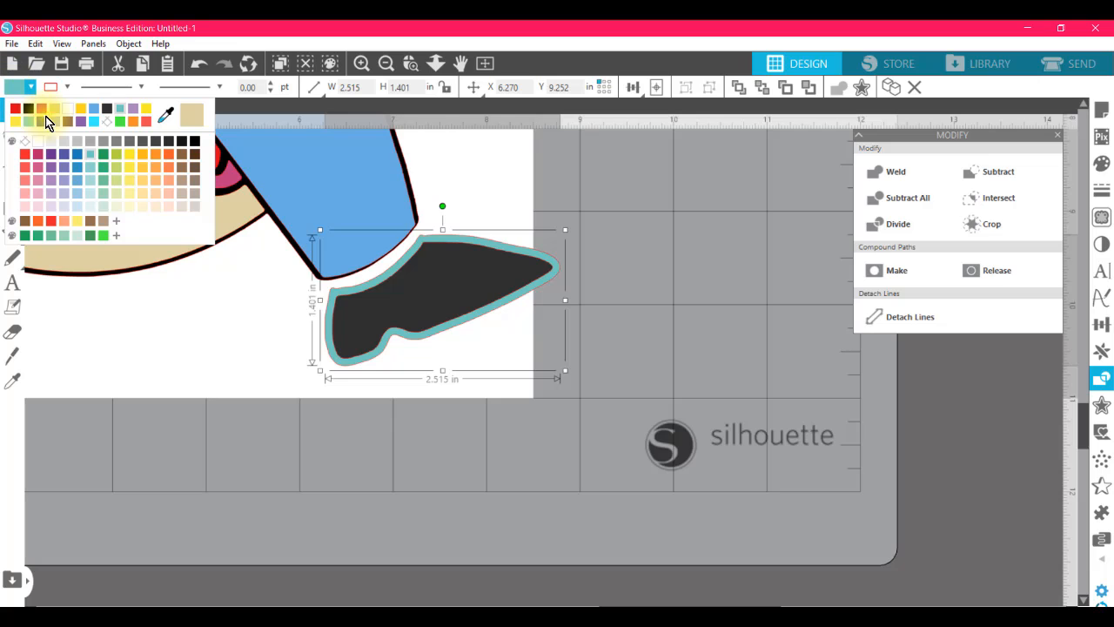
pyautogui.click(190, 143)
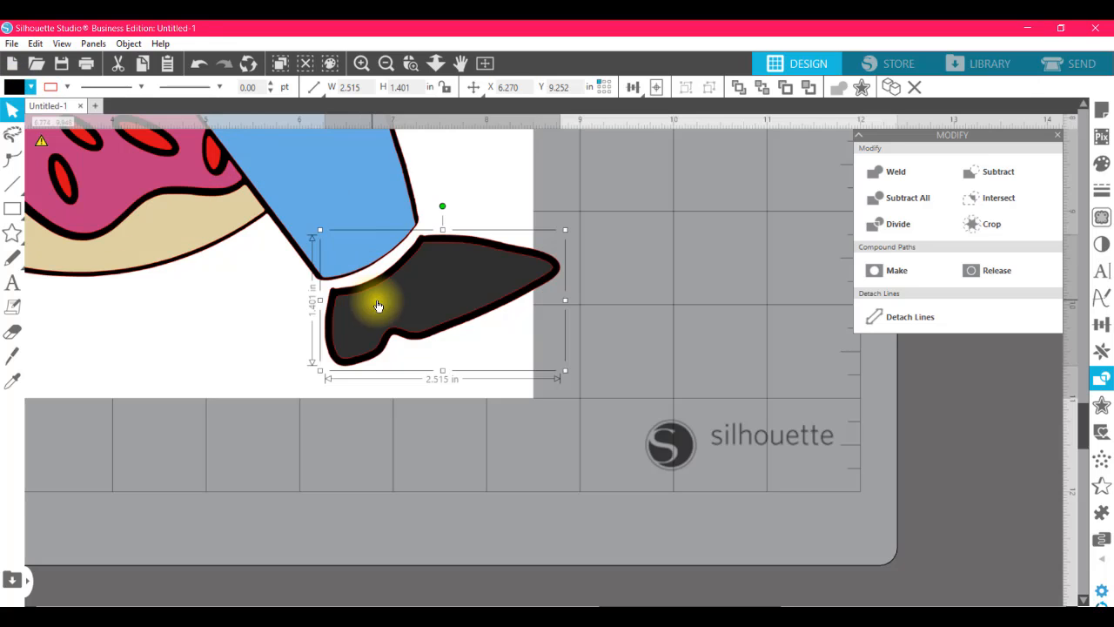
pyautogui.click(386, 65)
pyautogui.click(387, 65)
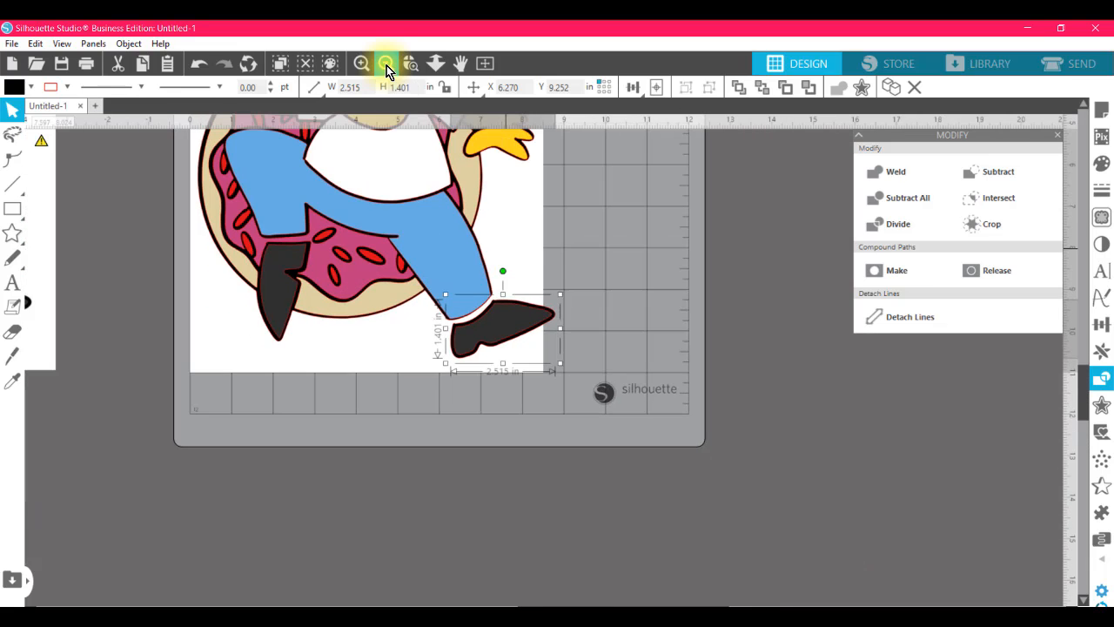
pyautogui.click(387, 66)
pyautogui.click(387, 65)
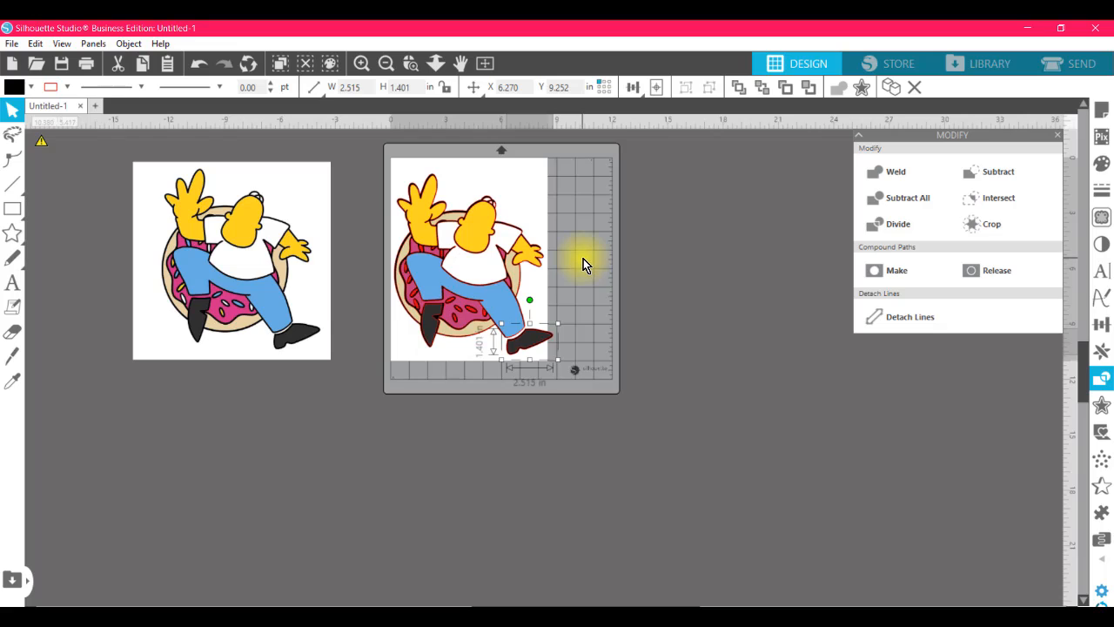
pyautogui.click(679, 620)
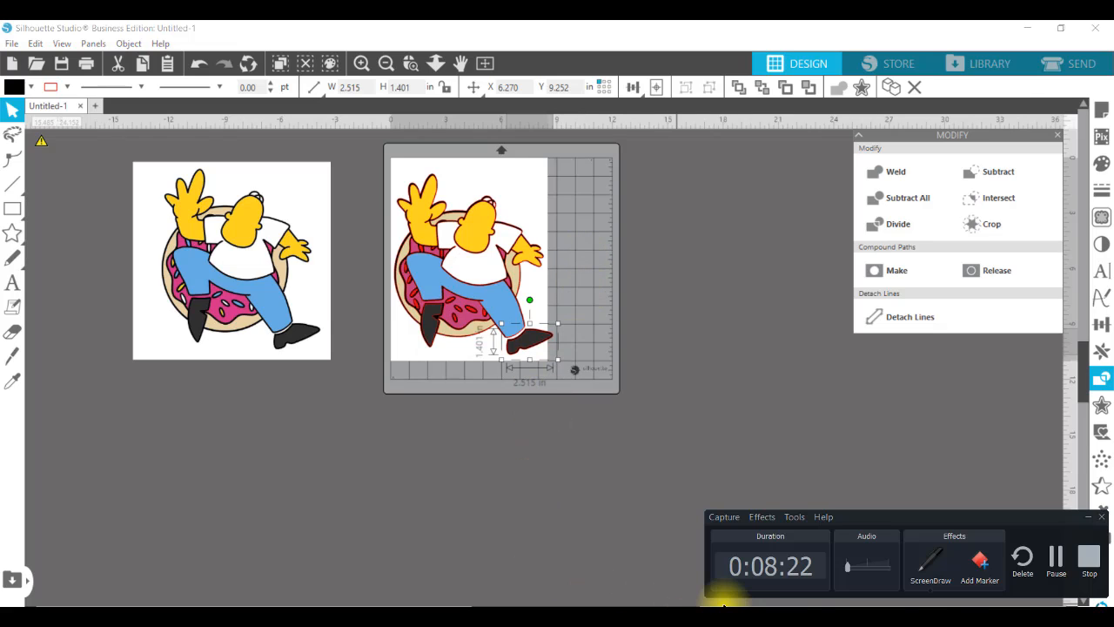